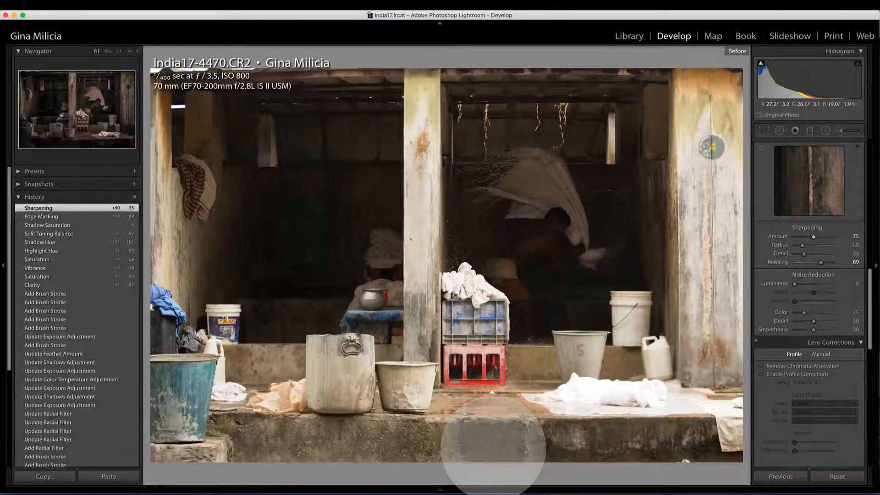
# Set a custom white balance by sampling the white bucket beside the doorway as neutral, and compare it with the original.
pyautogui.press('\\')
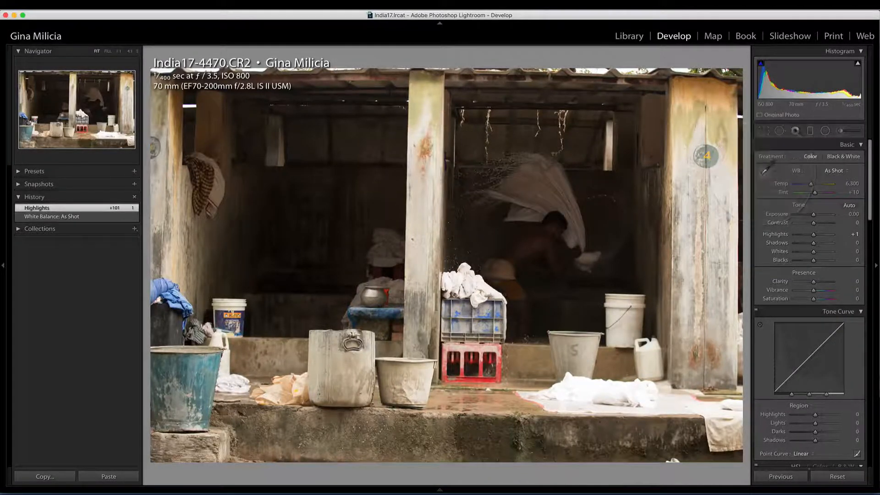
pyautogui.click(765, 172)
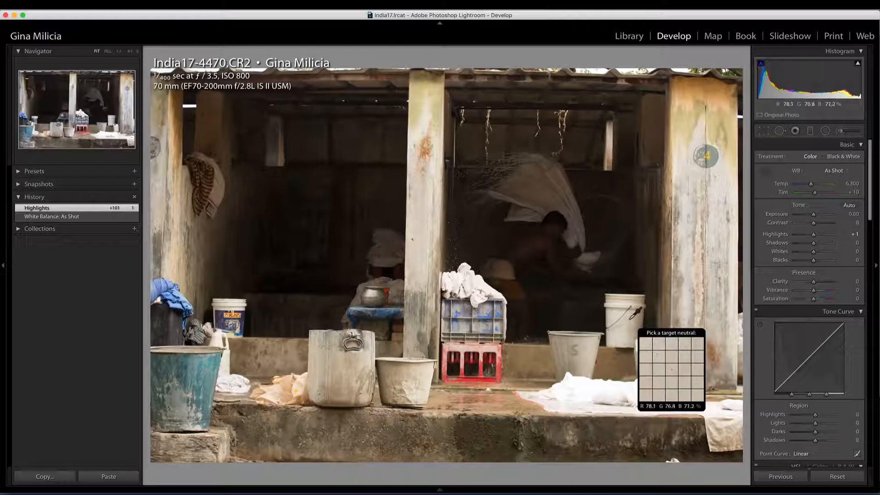
pyautogui.click(628, 319)
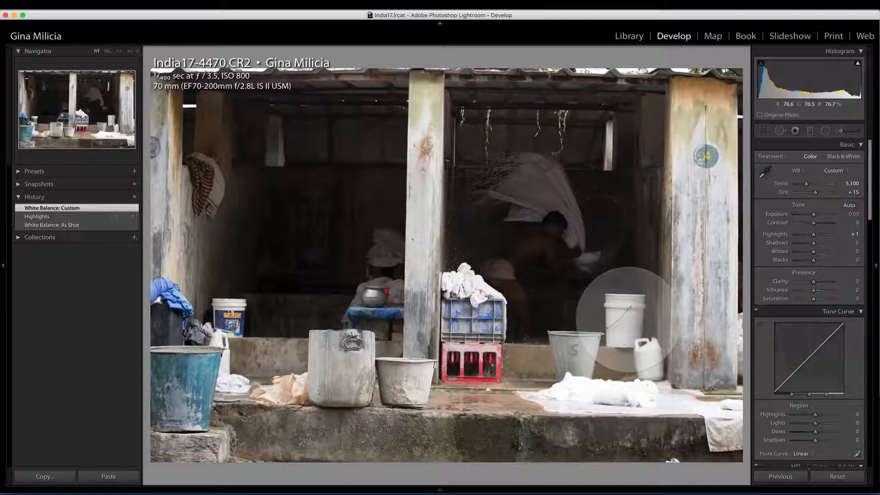
pyautogui.press('\\')
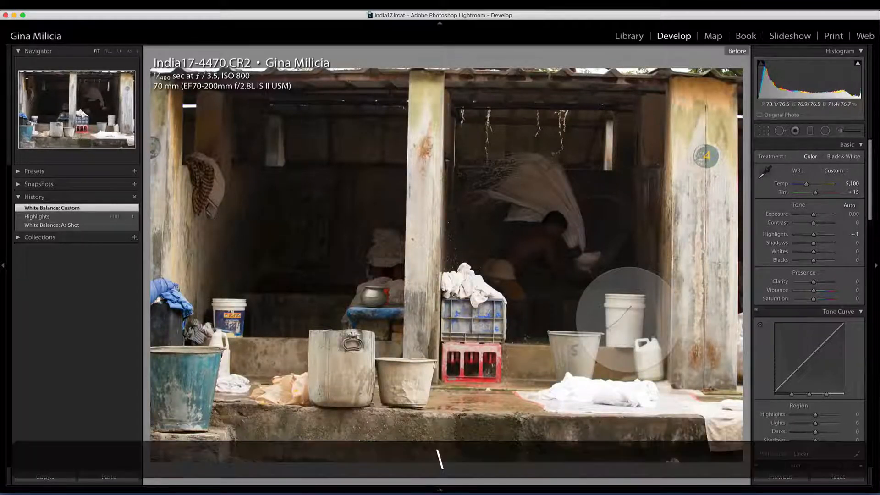
pyautogui.press('\\')
pyautogui.press('\\')
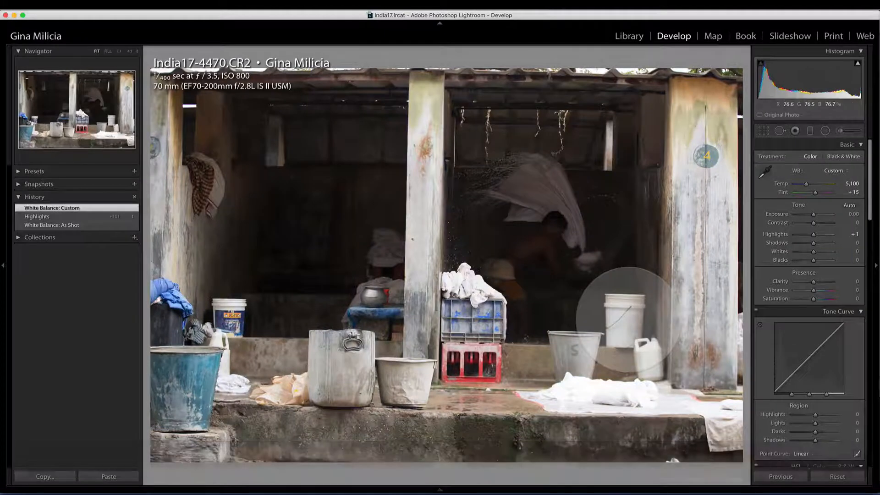
pyautogui.press('\\')
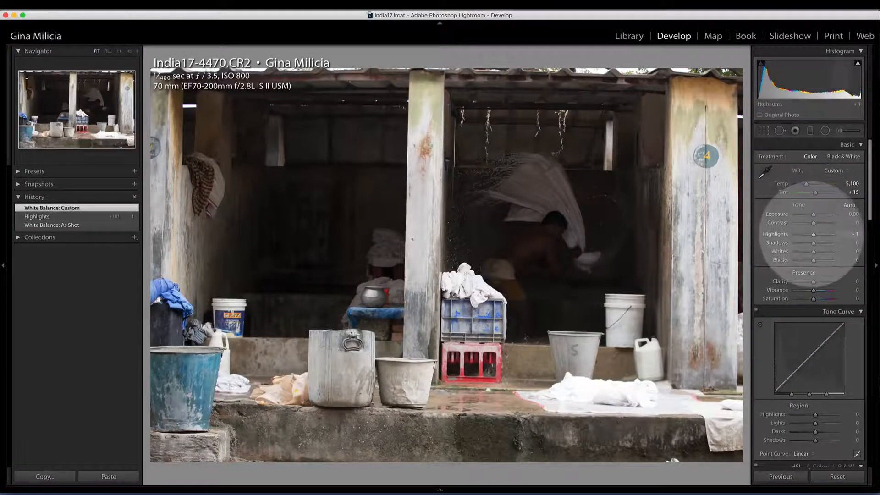
# Lower the photo's Highlights to −100 and raise its Shadows to +65.
pyautogui.moveTo(812, 234); pyautogui.dragTo(795, 235)
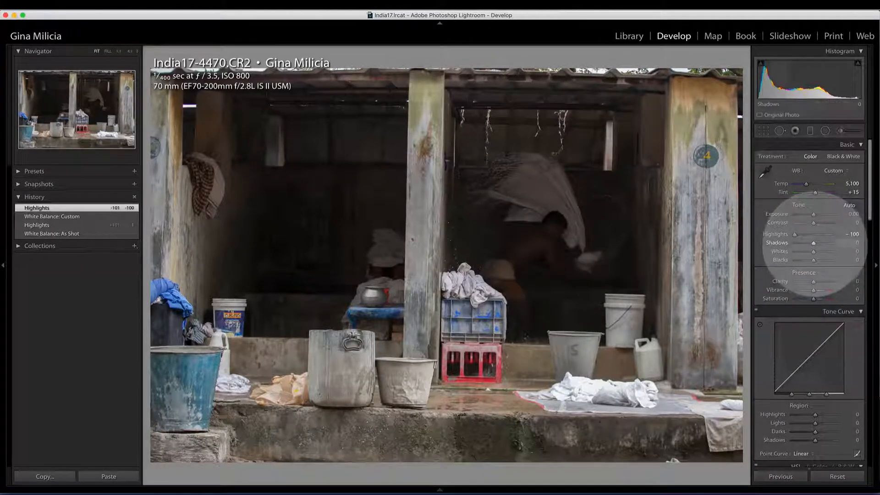
pyautogui.moveTo(813, 242); pyautogui.dragTo(824, 243)
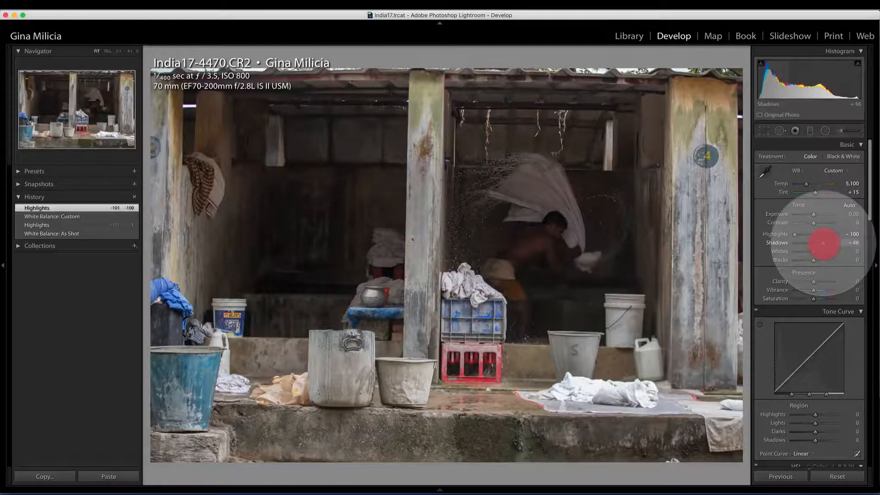
pyautogui.moveTo(827, 243); pyautogui.dragTo(826, 243)
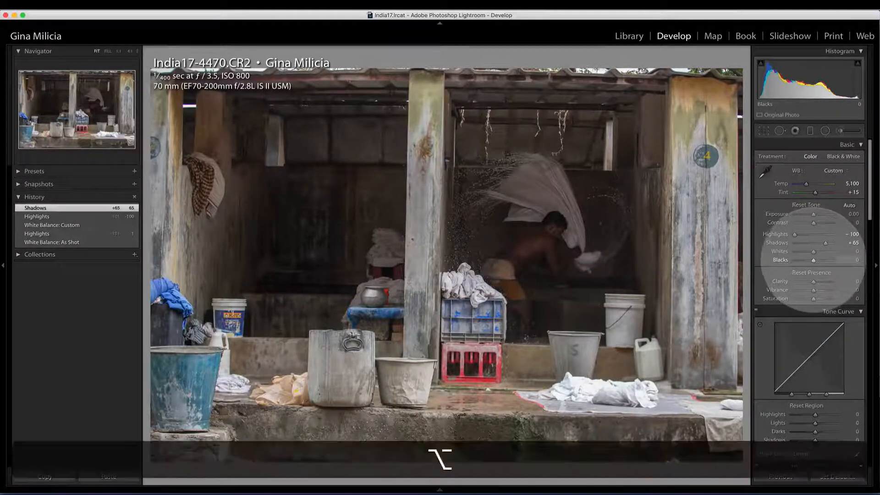
# Set Blacks to −28 and Whites to +24 using the clipping previews, and compare the result with the original.
pyautogui.moveTo(814, 259); pyautogui.dragTo(807, 260)
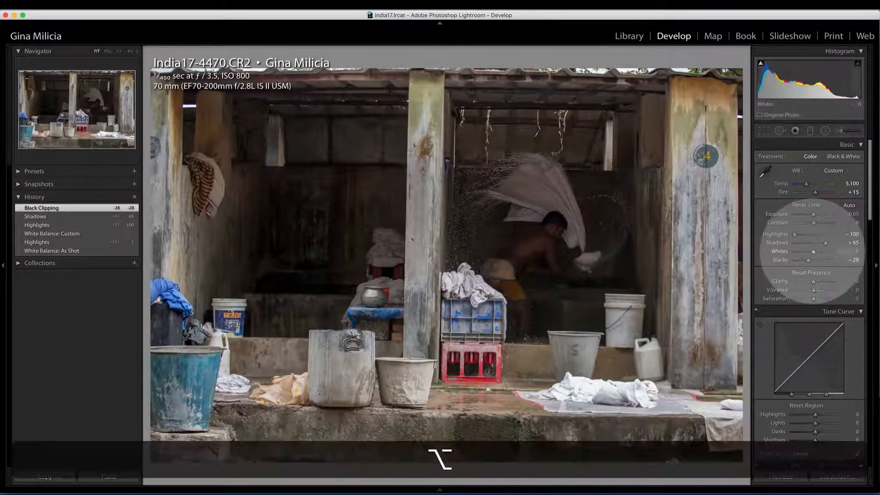
pyautogui.moveTo(813, 251); pyautogui.dragTo(813, 252)
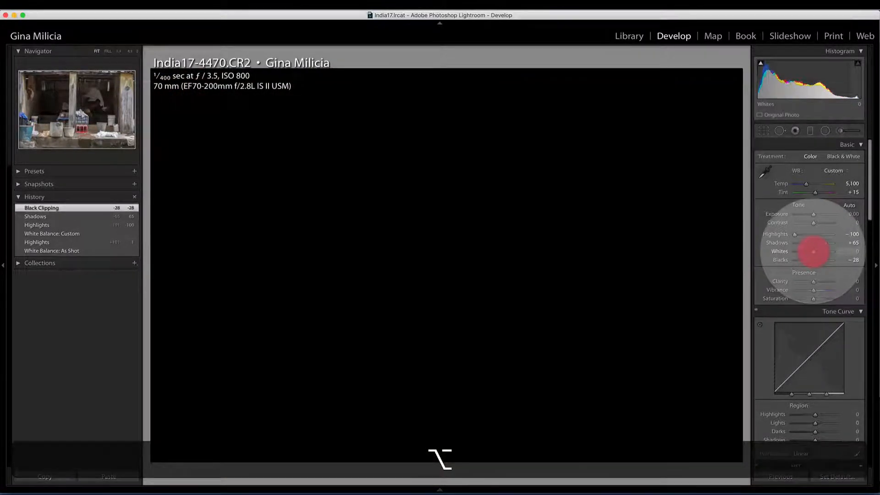
pyautogui.moveTo(815, 252); pyautogui.dragTo(819, 251)
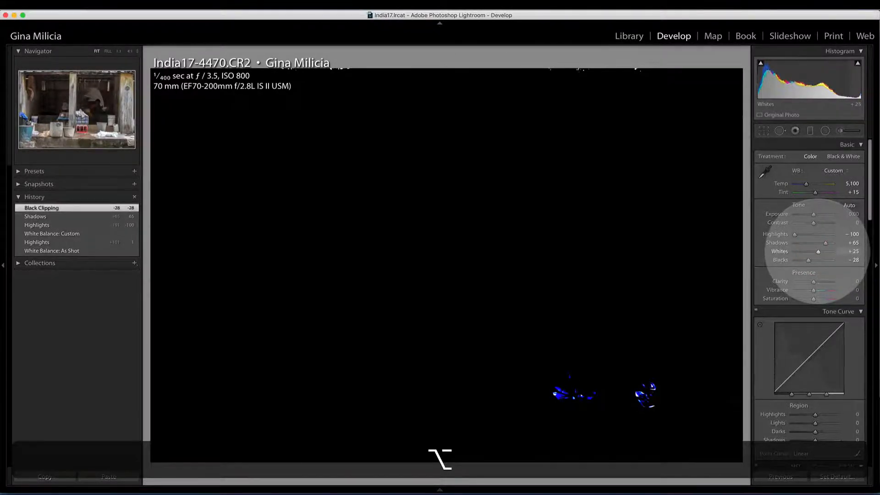
pyautogui.moveTo(818, 251); pyautogui.dragTo(817, 252)
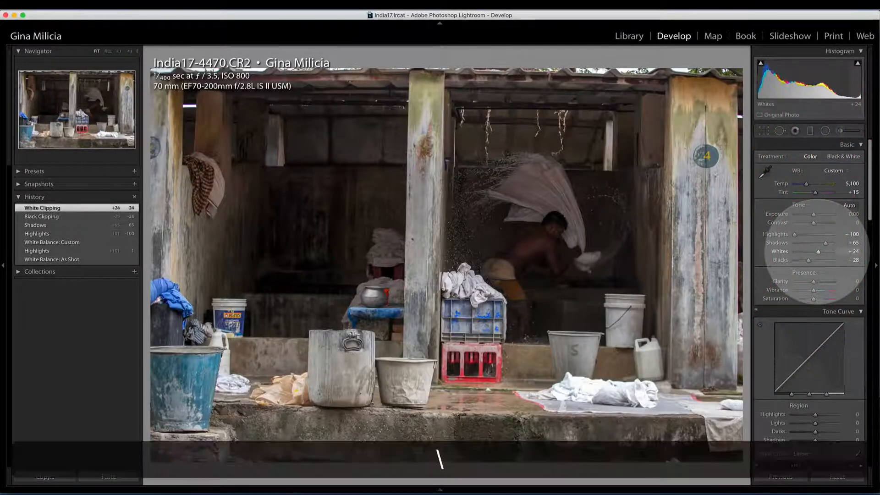
pyautogui.press('\\')
pyautogui.press('\\')
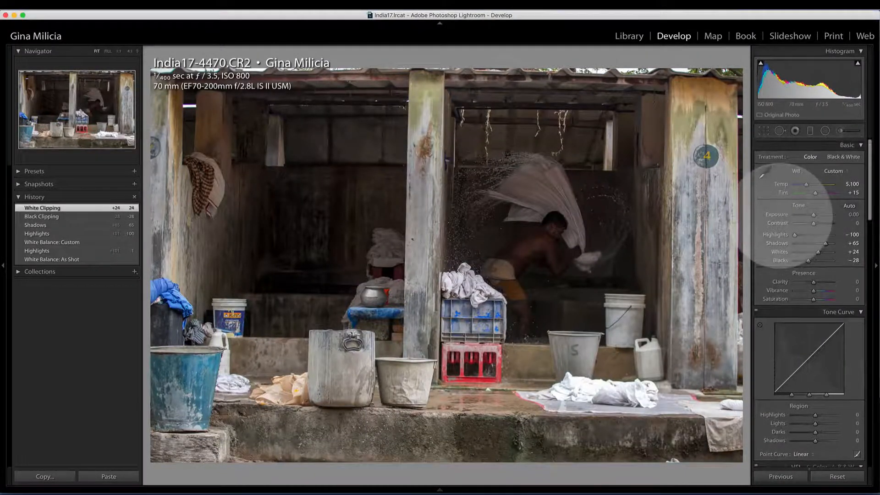
# Straighten the photo along the central pillar's edge to an angle of −1.19, and compare it with the original.
pyautogui.scroll(-2, 792, 216)
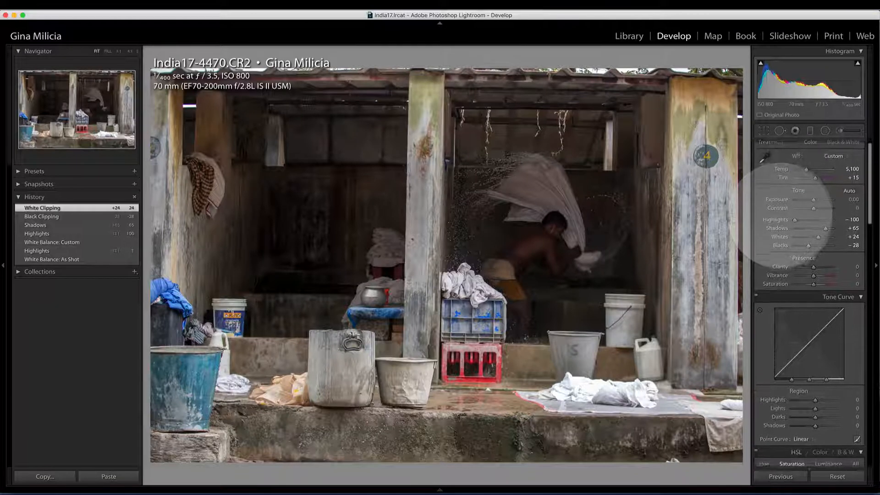
pyautogui.scroll(-1, 784, 215)
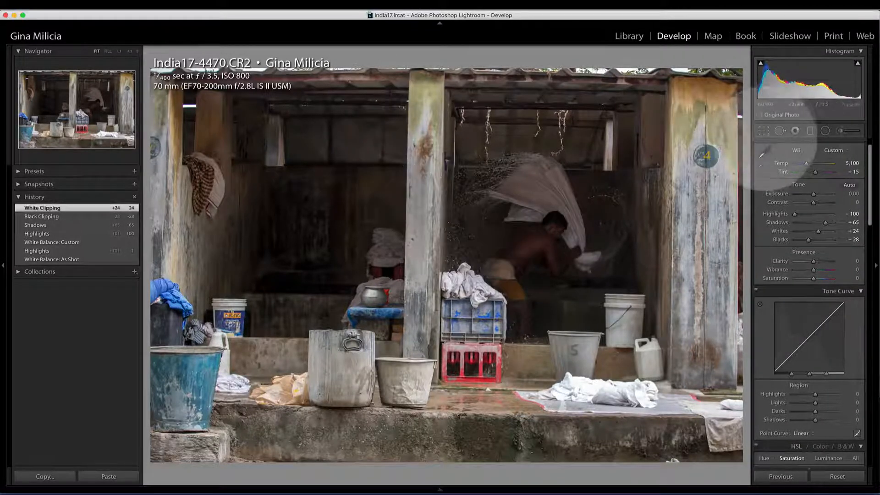
pyautogui.click(764, 131)
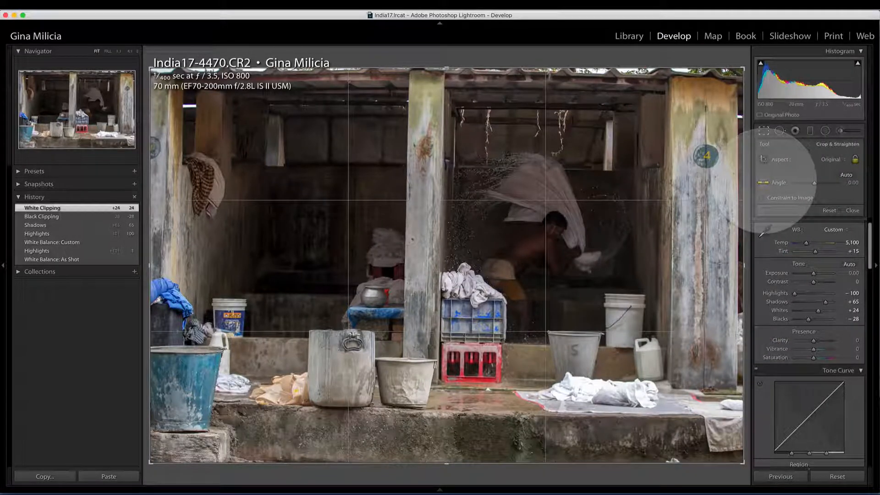
pyautogui.click(763, 182)
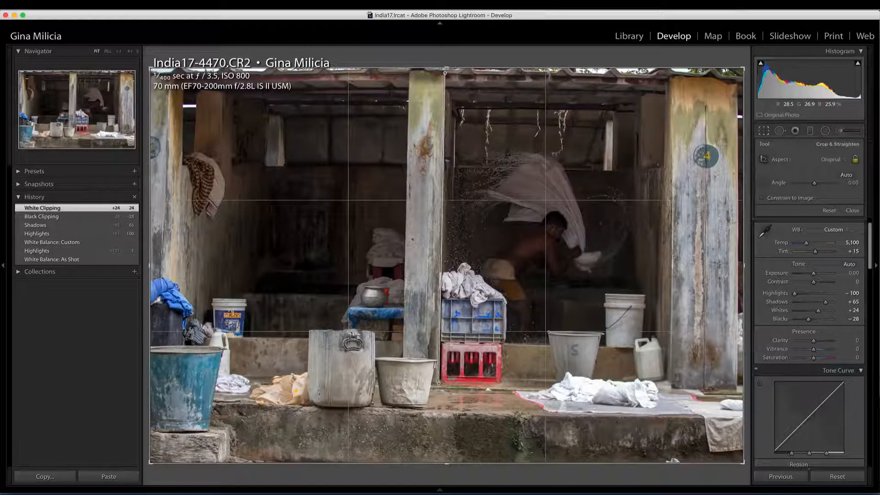
pyautogui.moveTo(439, 384); pyautogui.dragTo(439, 386)
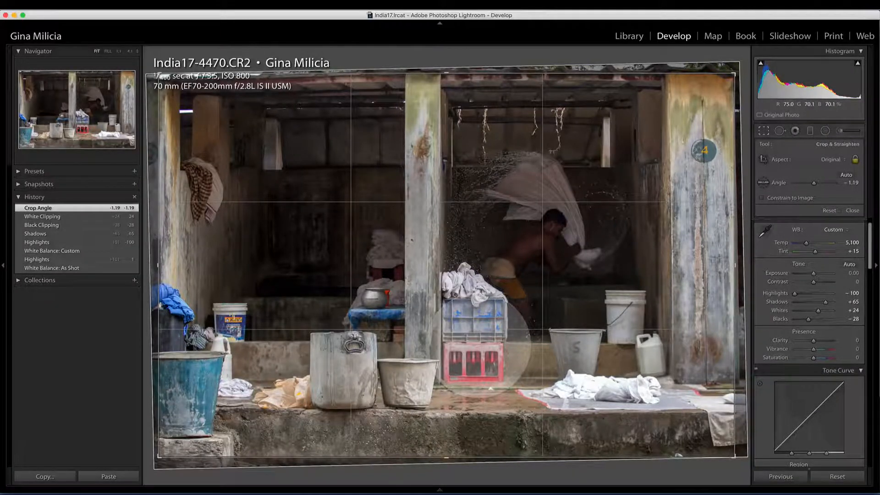
pyautogui.press('Return')
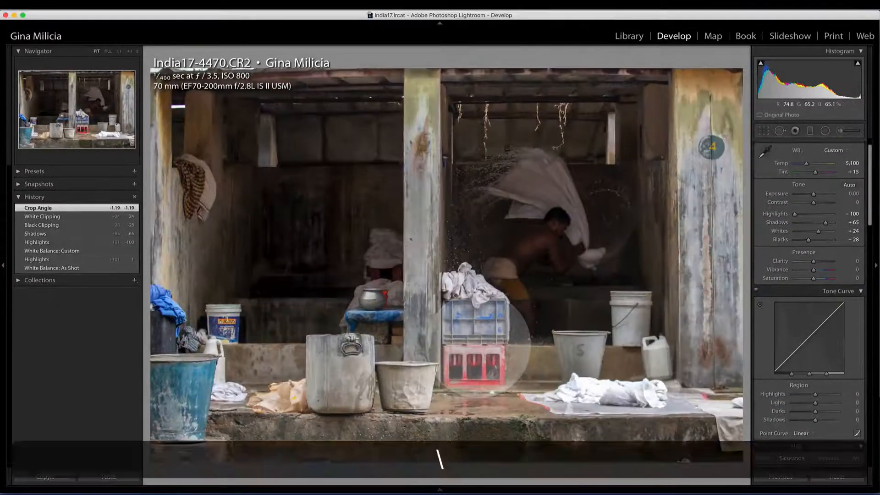
pyautogui.press('\\')
pyautogui.press('\\')
pyautogui.press('\\')
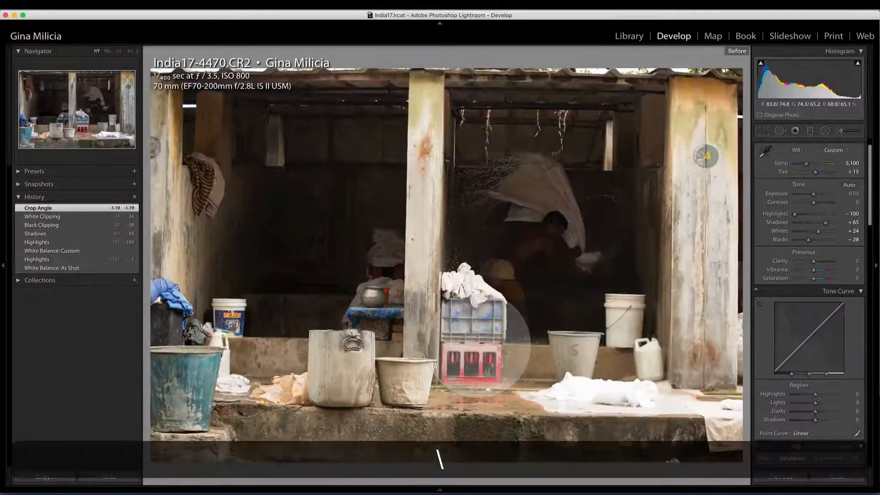
pyautogui.press('\\')
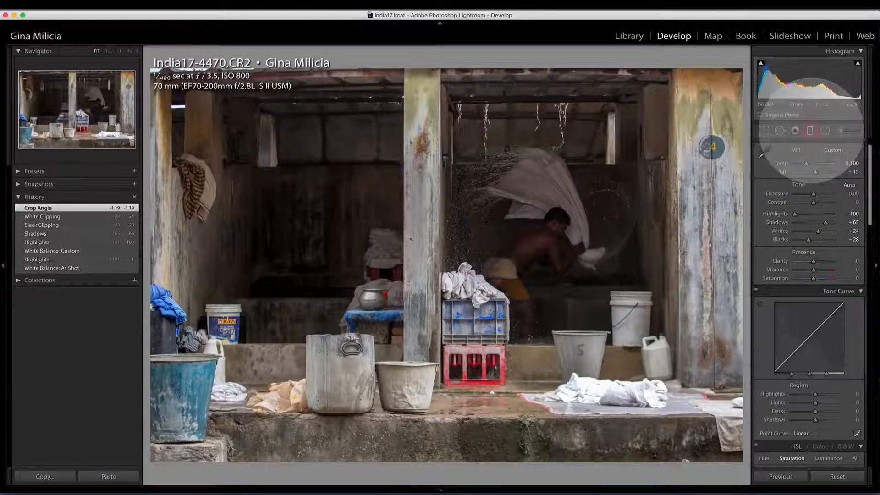
# Add a graduated filter rising from the photo's lower edge to the middle, with Exposure set to −1.73.
pyautogui.click(810, 131)
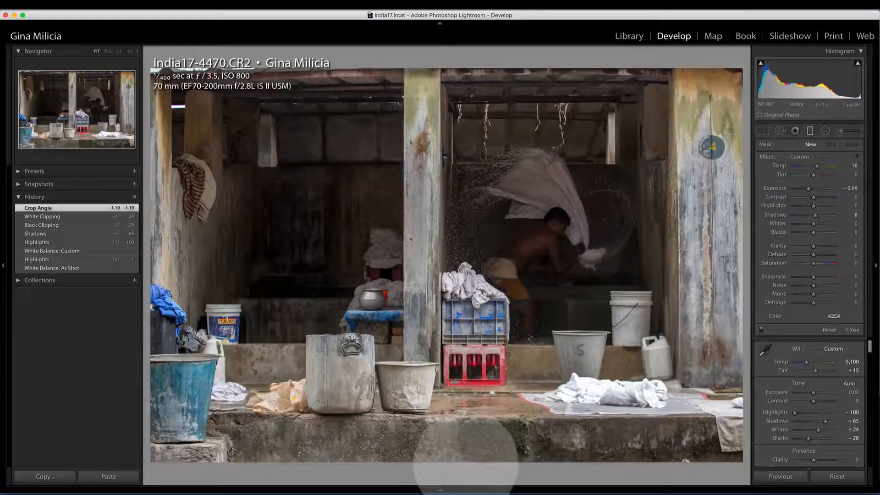
pyautogui.moveTo(465, 455); pyautogui.dragTo(466, 223)
pyautogui.moveTo(808, 188); pyautogui.dragTo(805, 189)
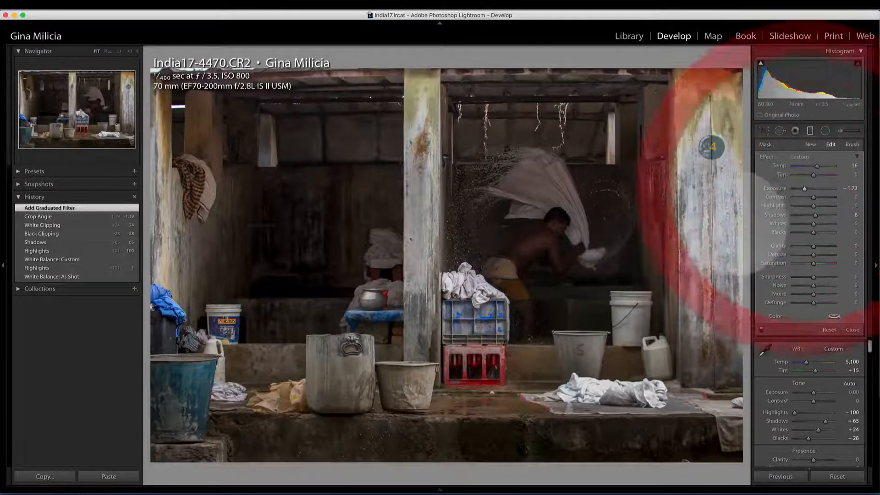
# Add darkening graduated filters inward from the photo's right edge and from its left edge across to the right-hand pillar.
pyautogui.moveTo(744, 207); pyautogui.dragTo(535, 210)
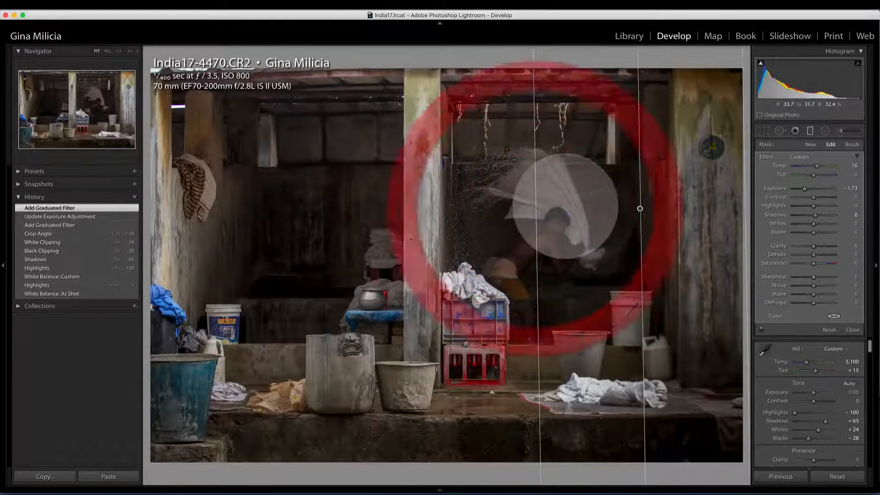
pyautogui.moveTo(149, 248); pyautogui.dragTo(709, 253)
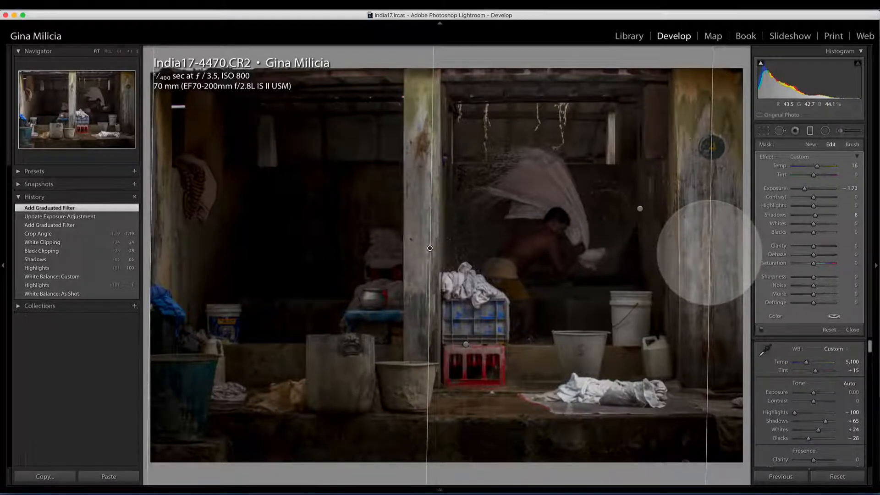
pyautogui.click(703, 253)
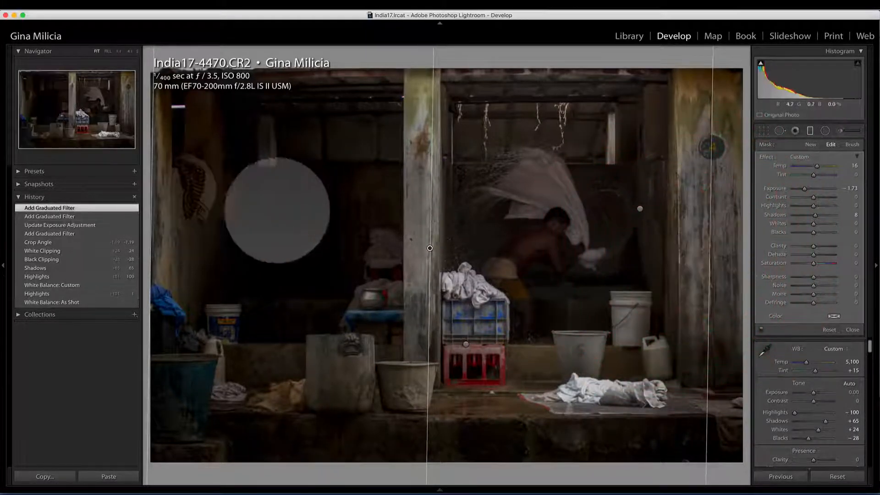
# Set the left graduated filter's mask brush to erase with Size 15 and Feather 65.
pyautogui.click(852, 144)
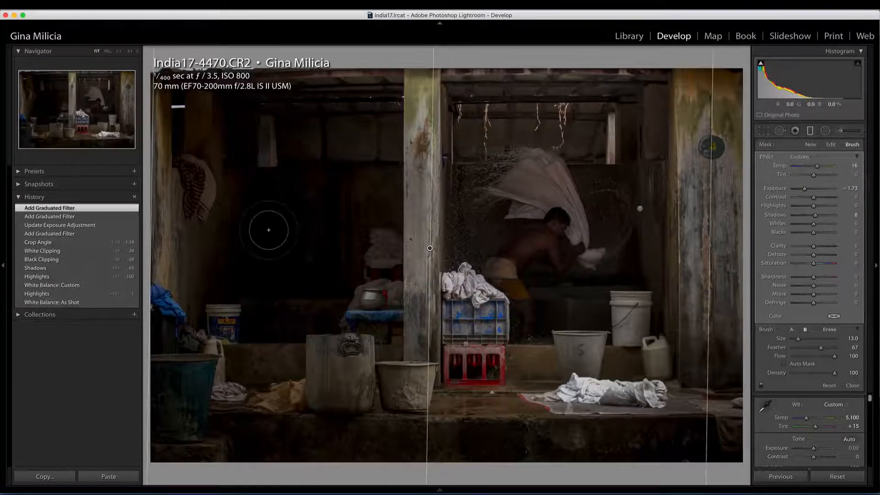
pyautogui.press('alt')
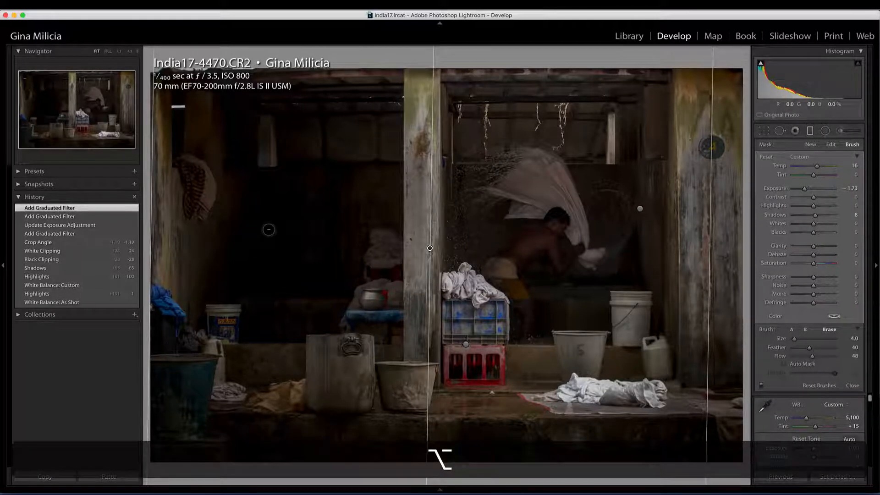
pyautogui.press(']')
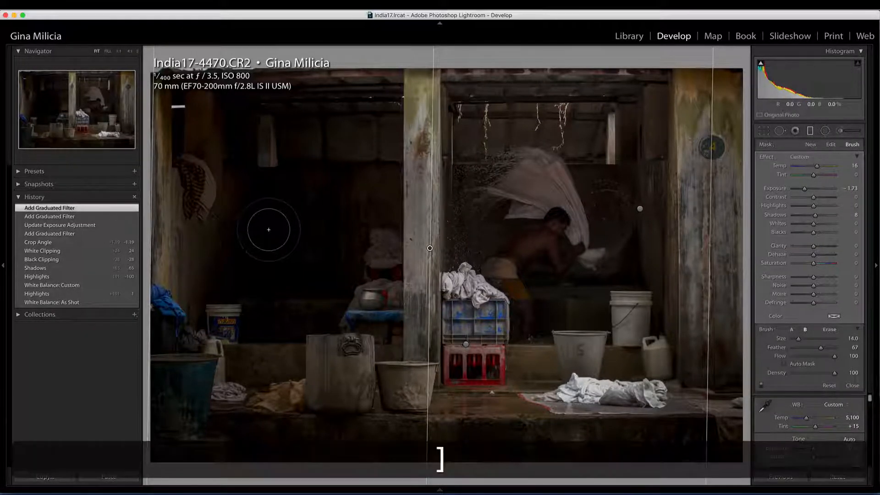
pyautogui.press('alt')
pyautogui.hotkey('alt', ']')
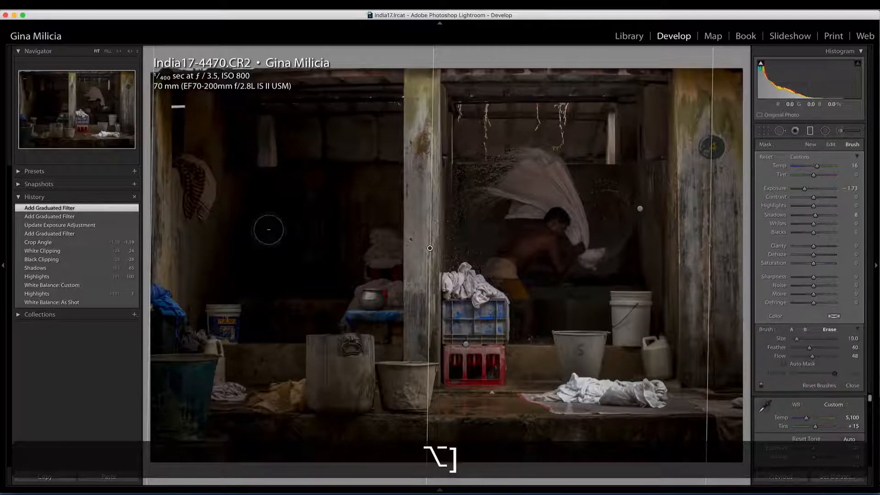
pyautogui.hotkey('alt', ']')
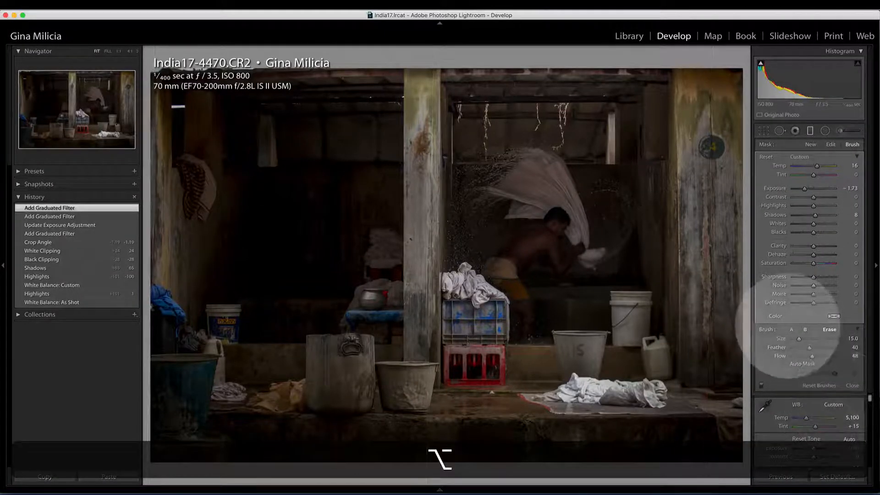
pyautogui.moveTo(809, 347); pyautogui.dragTo(820, 349)
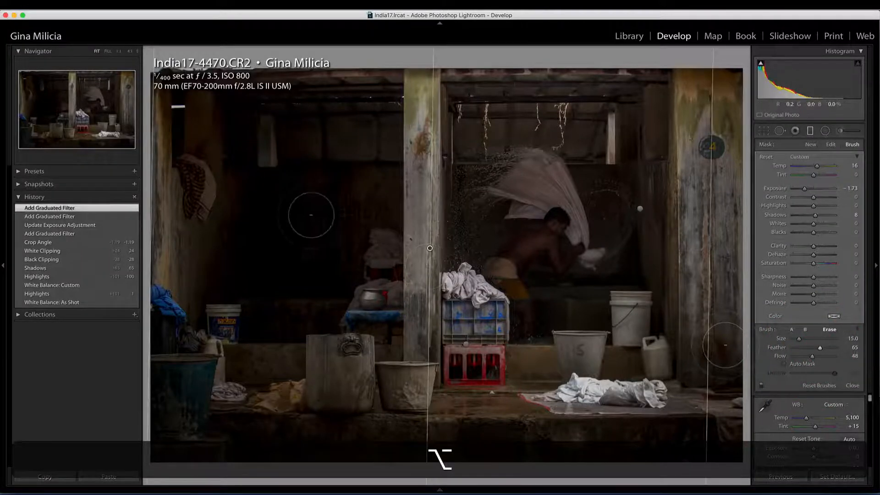
# Erase the graduated filter's darkening from the back wall, hanging cloth and seated figure in the left bay.
pyautogui.moveTo(266, 219)
pyautogui.mouseDown()
pyautogui.moveTo(284, 198)
pyautogui.moveTo(297, 281)
pyautogui.moveTo(308, 244)
pyautogui.moveTo(289, 244)
pyautogui.moveTo(308, 316)
pyautogui.moveTo(340, 314)
pyautogui.mouseUp()
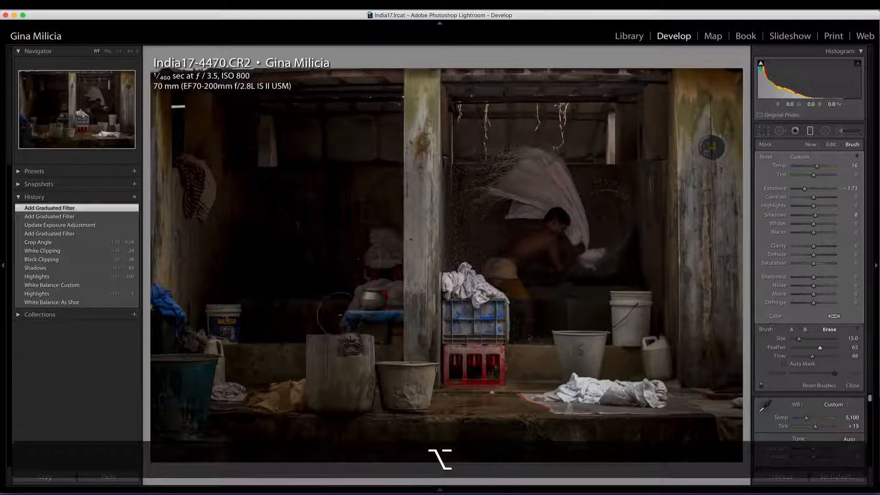
pyautogui.moveTo(374, 240)
pyautogui.mouseDown()
pyautogui.moveTo(337, 311)
pyautogui.moveTo(296, 319)
pyautogui.moveTo(256, 288)
pyautogui.moveTo(256, 223)
pyautogui.moveTo(227, 228)
pyautogui.moveTo(201, 277)
pyautogui.moveTo(211, 224)
pyautogui.moveTo(206, 111)
pyautogui.mouseUp()
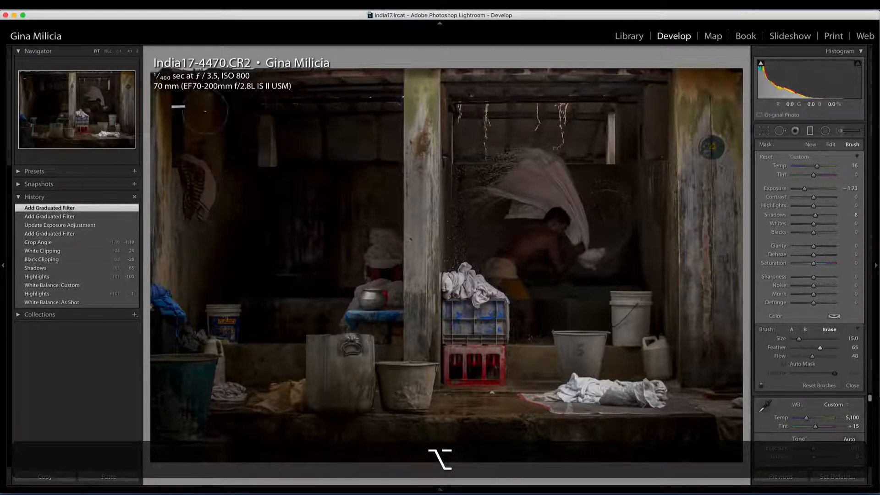
pyautogui.moveTo(259, 129)
pyautogui.mouseDown()
pyautogui.moveTo(344, 108)
pyautogui.moveTo(347, 177)
pyautogui.moveTo(333, 199)
pyautogui.moveTo(281, 148)
pyautogui.moveTo(256, 164)
pyautogui.mouseUp()
pyautogui.moveTo(261, 247)
pyautogui.mouseDown()
pyautogui.moveTo(276, 301)
pyautogui.moveTo(307, 314)
pyautogui.mouseUp()
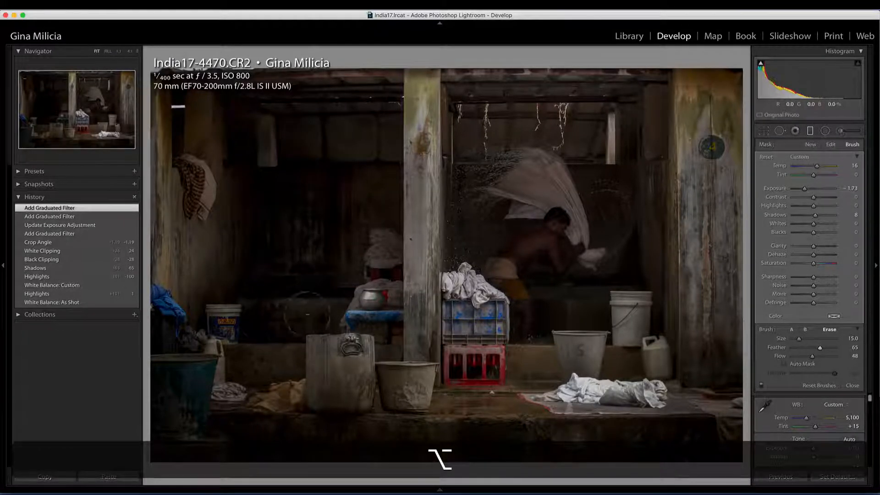
pyautogui.moveTo(378, 202)
pyautogui.mouseDown()
pyautogui.moveTo(364, 220)
pyautogui.moveTo(304, 219)
pyautogui.moveTo(266, 240)
pyautogui.moveTo(252, 235)
pyautogui.moveTo(263, 254)
pyautogui.moveTo(342, 195)
pyautogui.moveTo(356, 165)
pyautogui.moveTo(310, 275)
pyautogui.mouseUp()
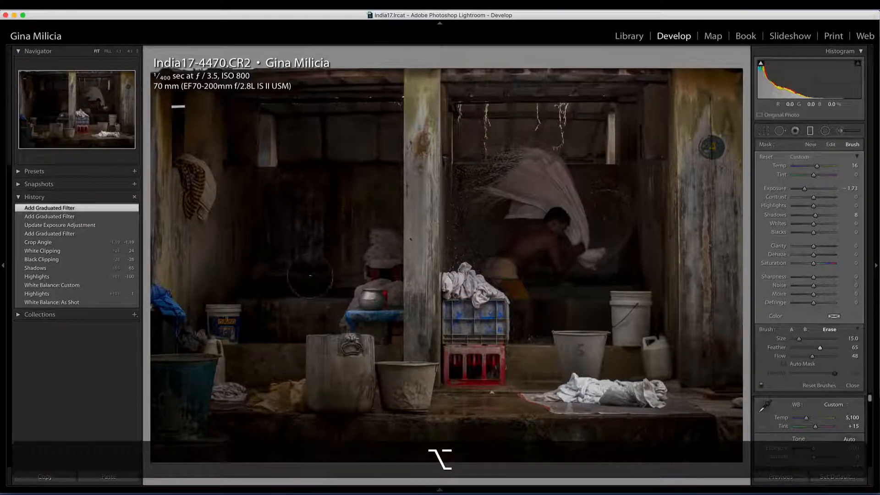
pyautogui.moveTo(230, 326); pyautogui.dragTo(250, 366)
pyautogui.moveTo(286, 311); pyautogui.dragTo(347, 296)
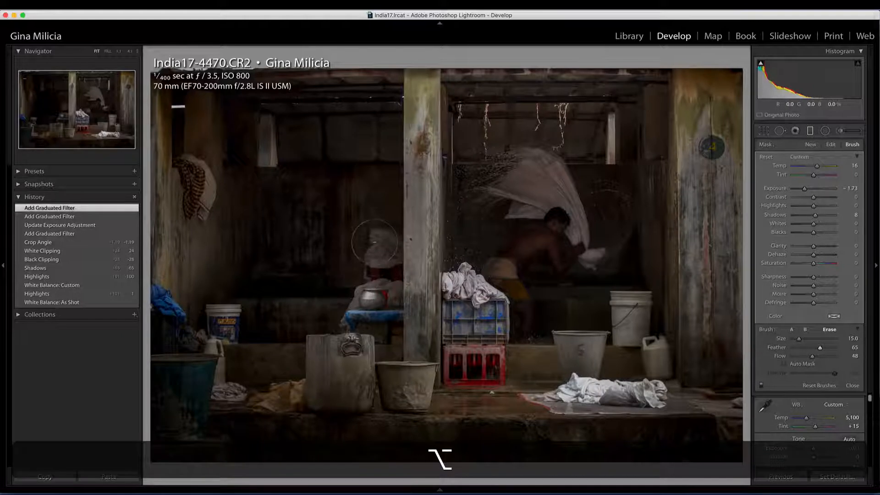
pyautogui.moveTo(318, 223)
pyautogui.mouseDown()
pyautogui.moveTo(325, 172)
pyautogui.moveTo(307, 199)
pyautogui.moveTo(339, 170)
pyautogui.mouseUp()
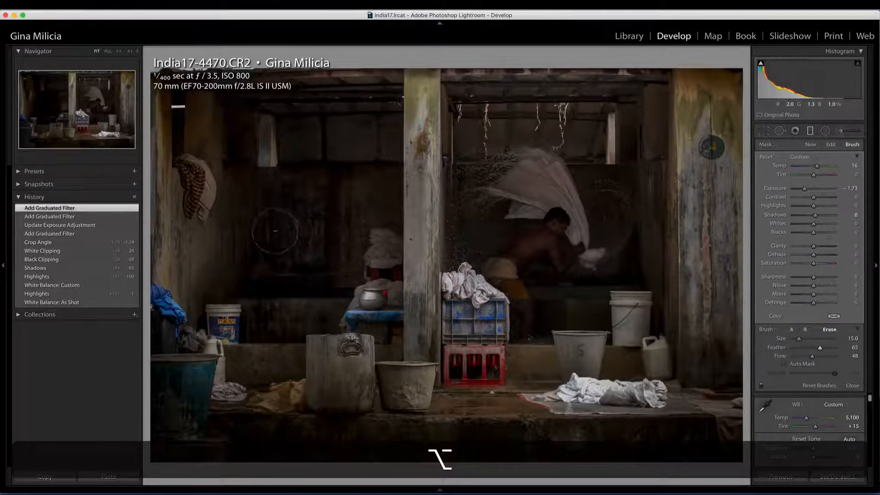
pyautogui.moveTo(275, 231); pyautogui.dragTo(265, 211)
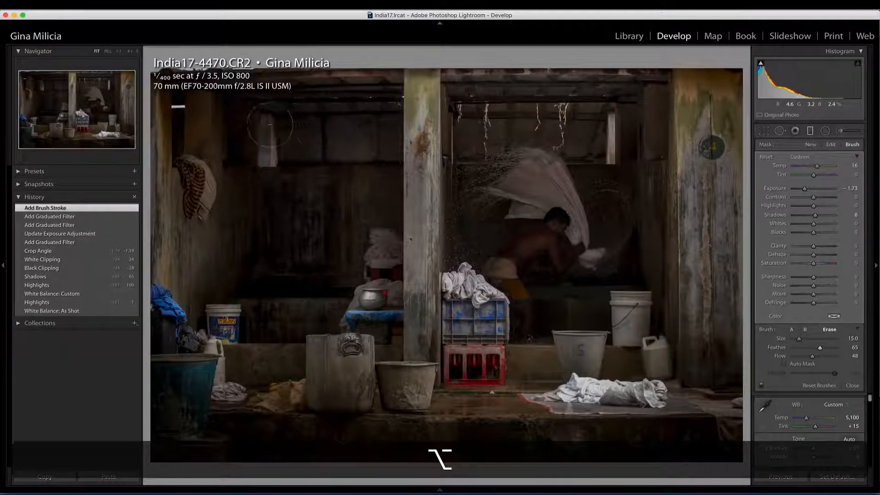
pyautogui.moveTo(321, 130); pyautogui.dragTo(321, 130)
# Using the mask overlay, erase more of the filter from the left bay's wall and around the man, and compare with the original.
pyautogui.hotkey('alt', 'o')
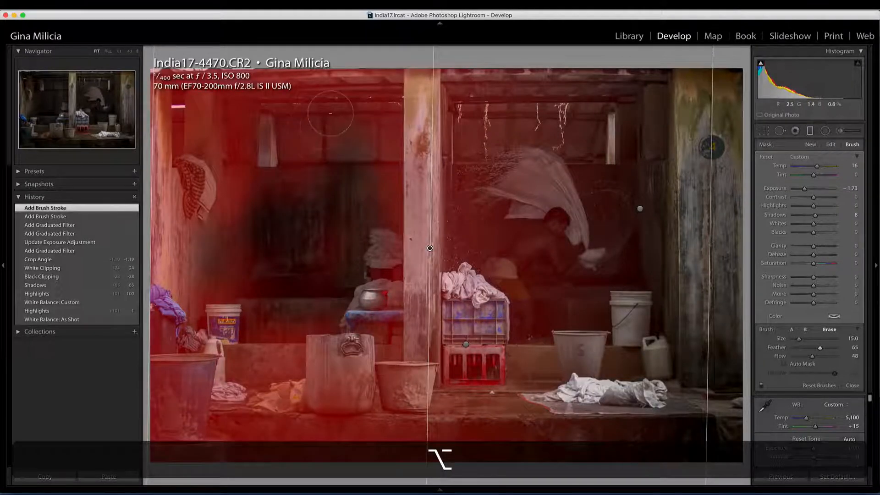
pyautogui.moveTo(299, 287); pyautogui.dragTo(299, 288)
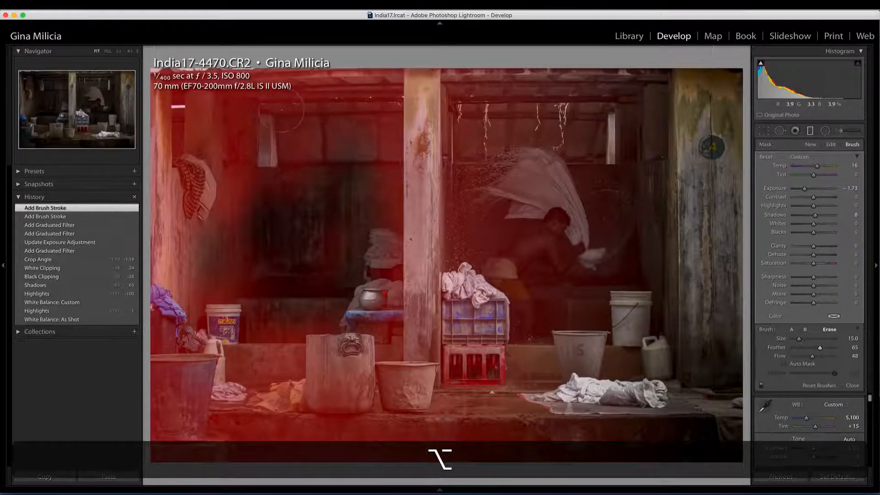
pyautogui.moveTo(236, 231); pyautogui.dragTo(235, 218)
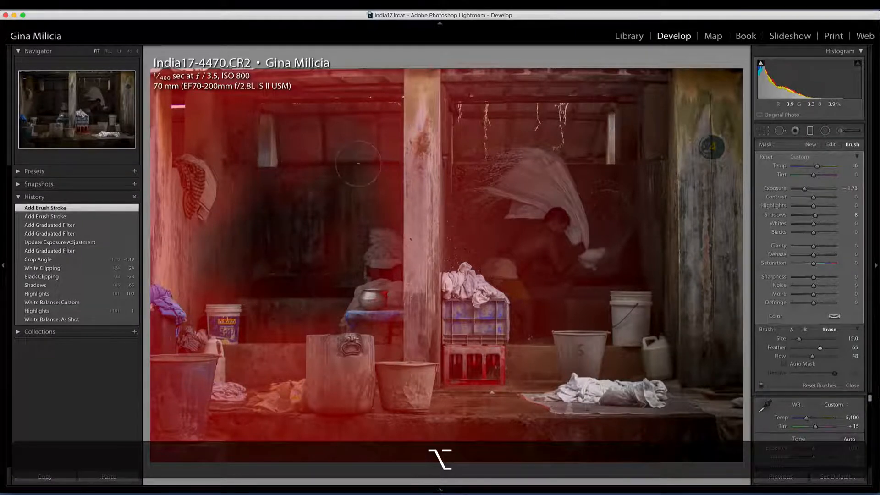
pyautogui.moveTo(359, 164); pyautogui.dragTo(353, 148)
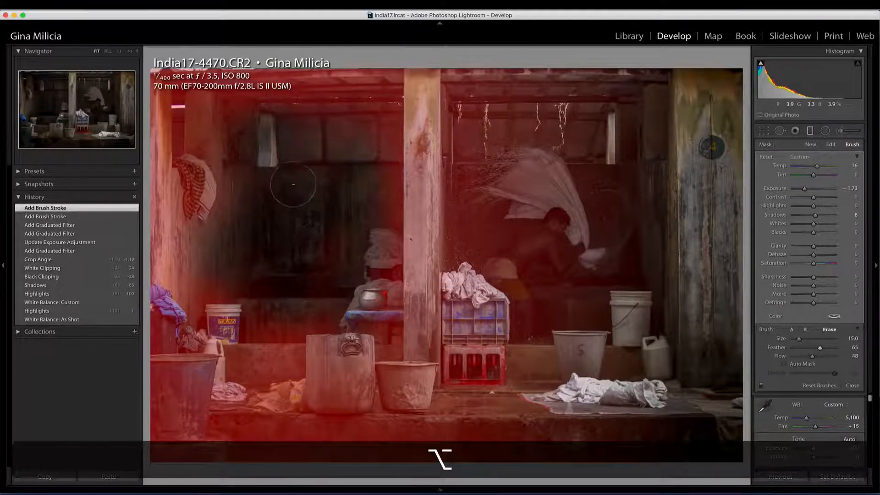
pyautogui.moveTo(294, 184); pyautogui.dragTo(289, 185)
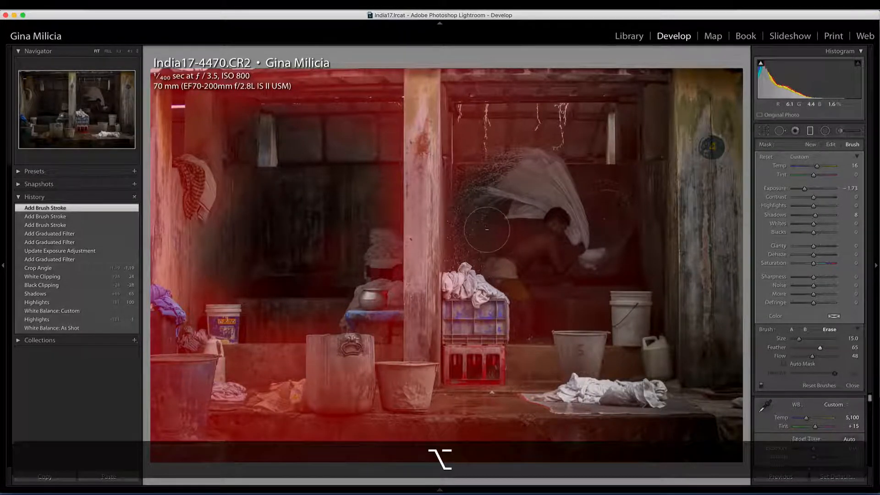
pyautogui.press('o')
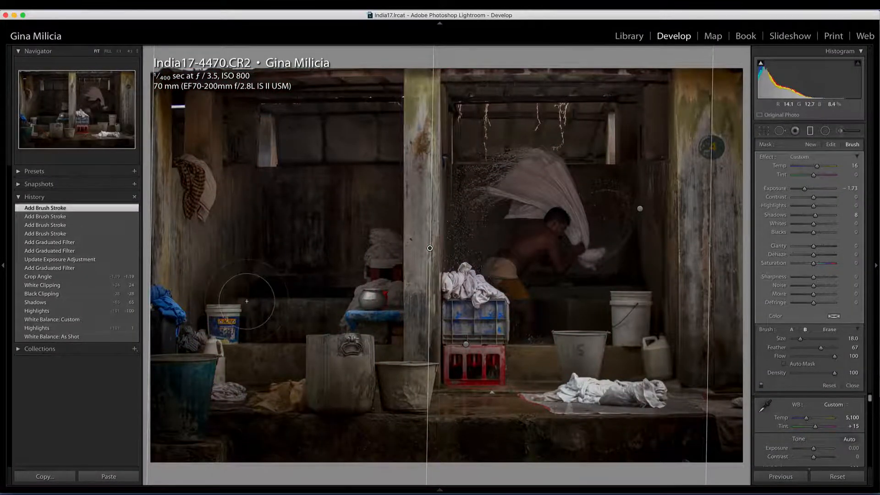
pyautogui.press('\\')
pyautogui.press('\\')
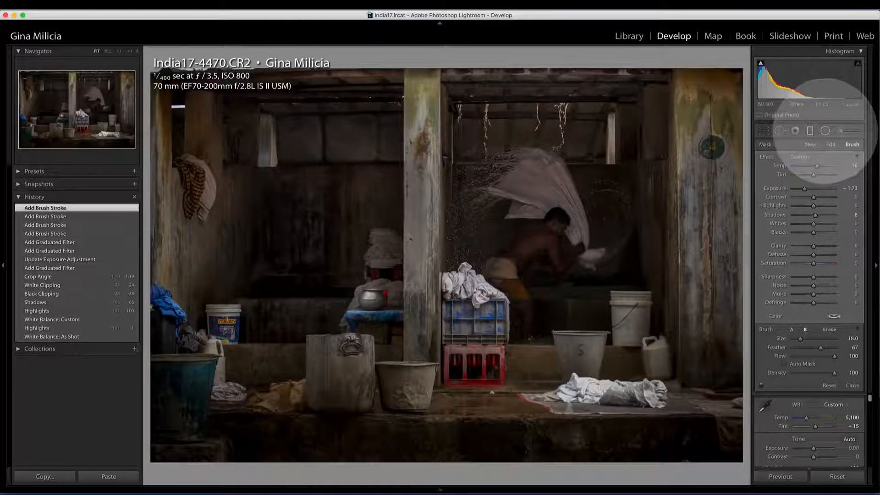
# Add a radial filter with an inverted mask around the man and his flying cloth, and adjust its size and centre to frame them.
pyautogui.click(824, 131)
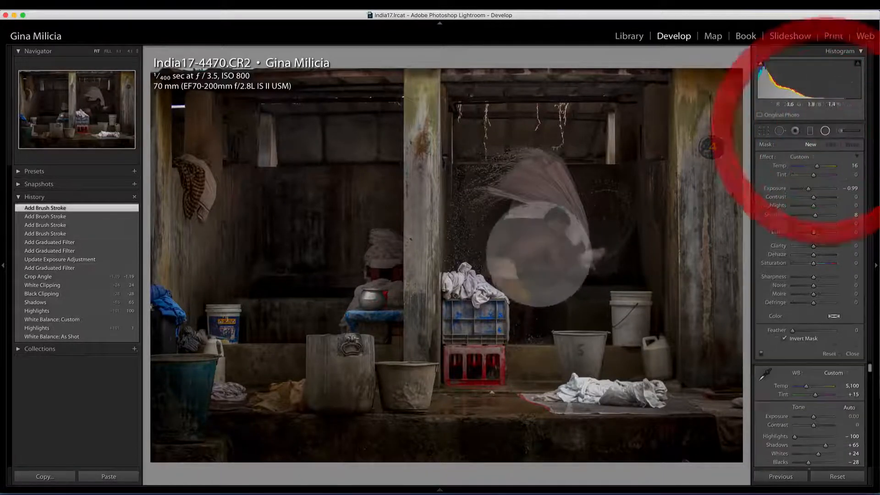
pyautogui.moveTo(470, 168); pyautogui.dragTo(544, 245)
pyautogui.moveTo(470, 167); pyautogui.dragTo(527, 218)
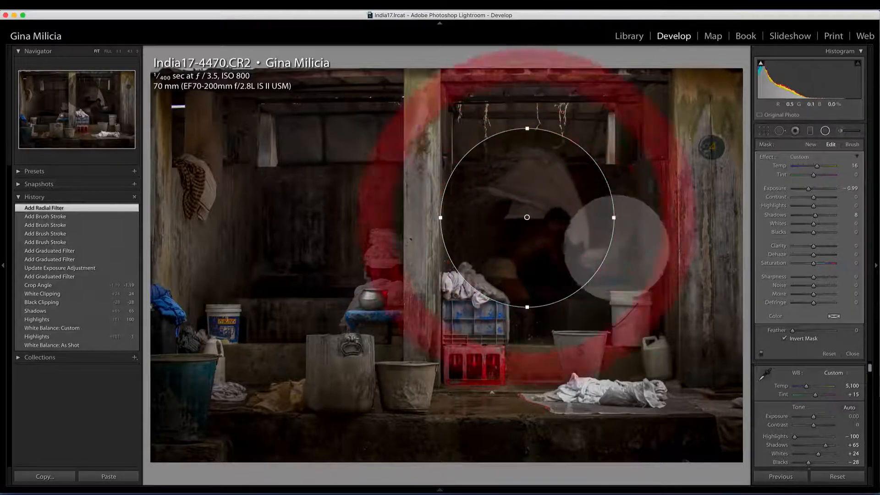
pyautogui.moveTo(612, 218); pyautogui.dragTo(630, 221)
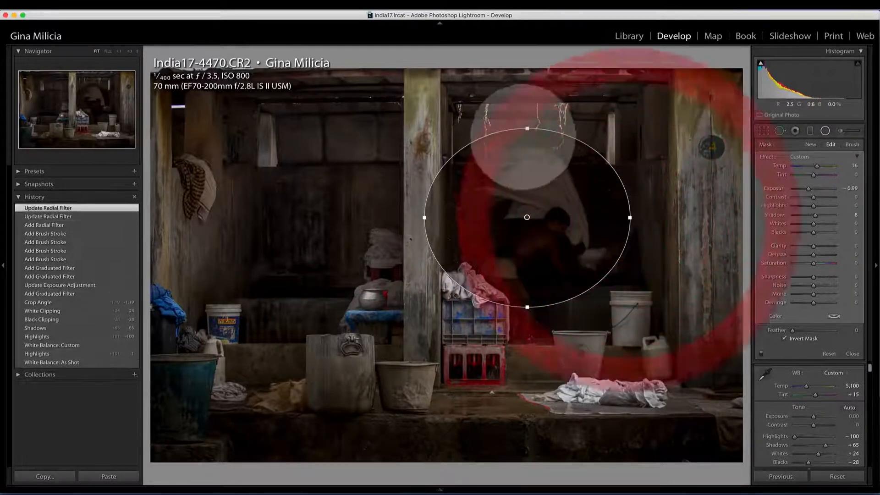
pyautogui.moveTo(527, 127); pyautogui.dragTo(526, 117)
pyautogui.moveTo(534, 212); pyautogui.dragTo(535, 231)
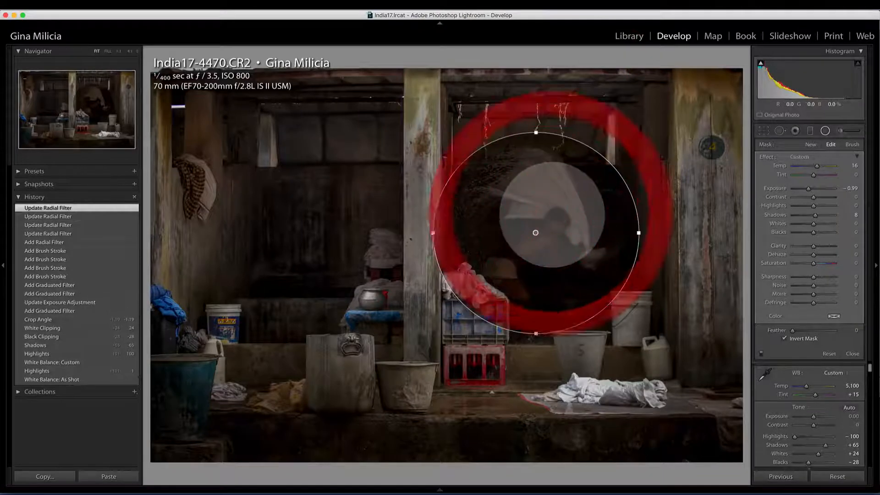
# Set the radial filter's Exposure to 0.22, Shadows to 28, Temp to 0 and Feather to 70, and compare the result with the original.
pyautogui.moveTo(809, 188); pyautogui.dragTo(815, 188)
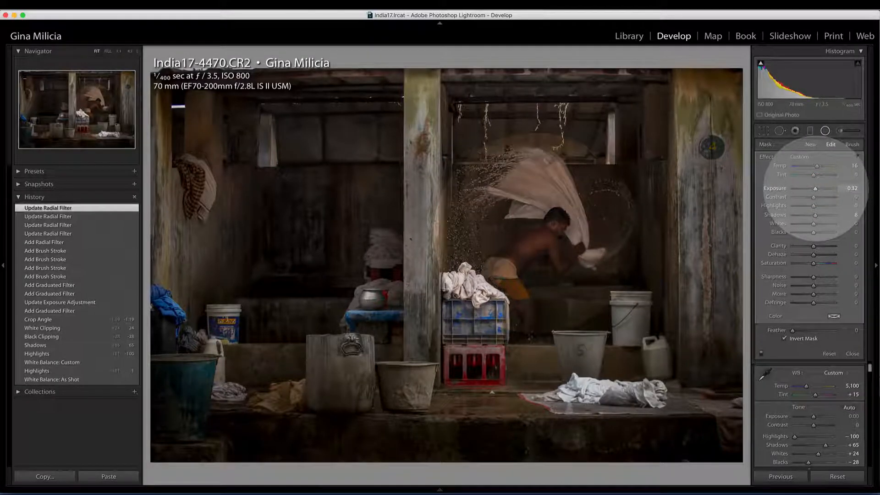
pyautogui.moveTo(815, 188)
pyautogui.mouseDown()
pyautogui.moveTo(812, 216)
pyautogui.moveTo(824, 216)
pyautogui.moveTo(816, 188)
pyautogui.mouseUp()
pyautogui.doubleClick(779, 166)
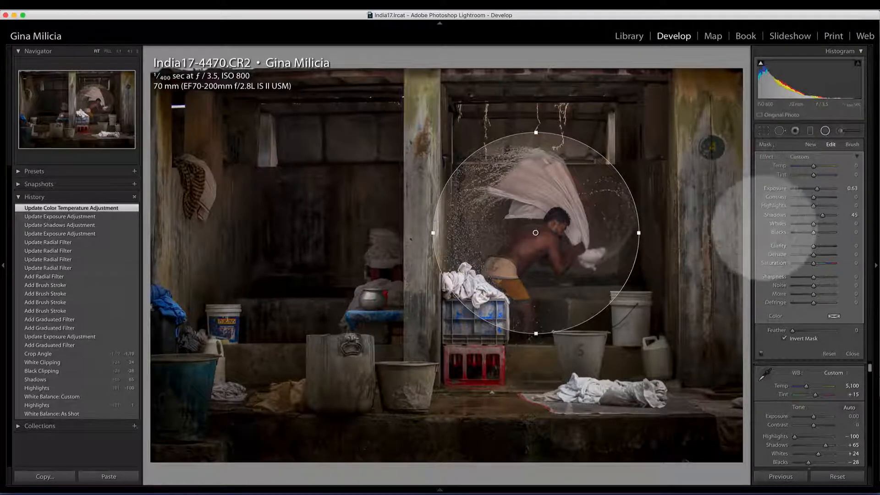
pyautogui.moveTo(816, 188); pyautogui.dragTo(820, 215)
pyautogui.moveTo(793, 330); pyautogui.dragTo(822, 331)
pyautogui.press('\\')
pyautogui.press('\\')
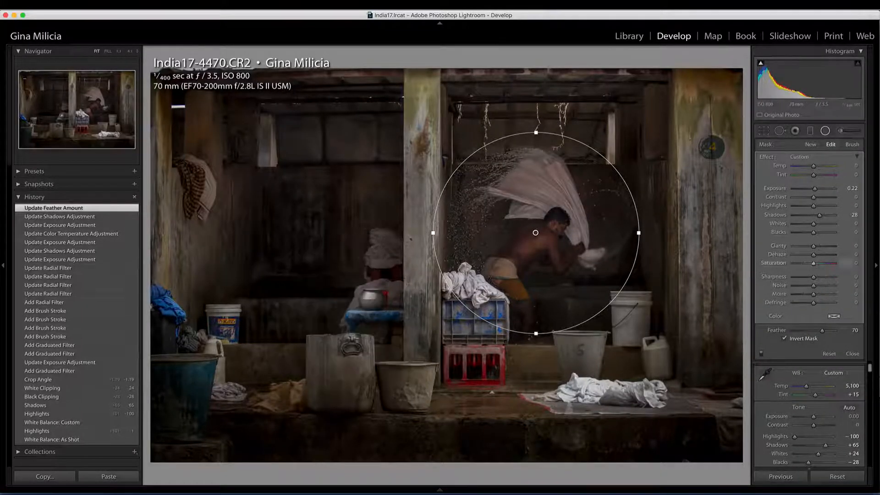
# Paint the wet floor below the red crate with a new adjustment brush at Size 14, and set its Exposure to −0.26.
pyautogui.click(840, 130)
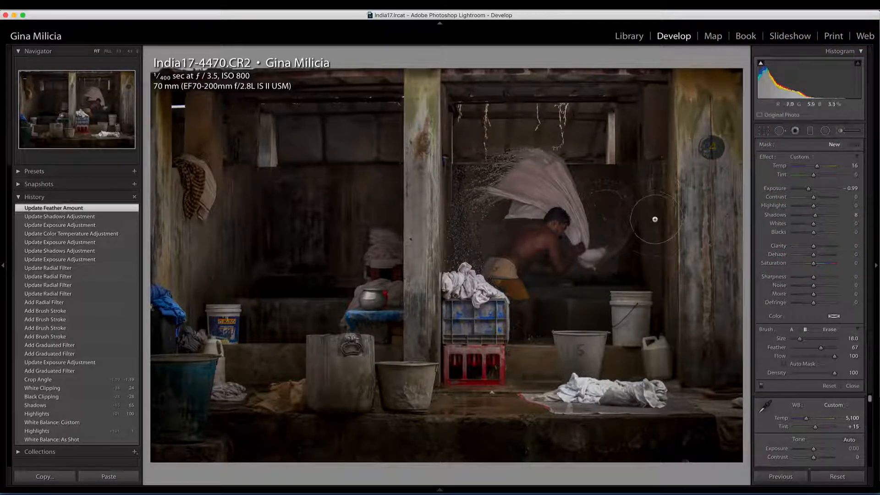
pyautogui.press('[')
pyautogui.press('[')
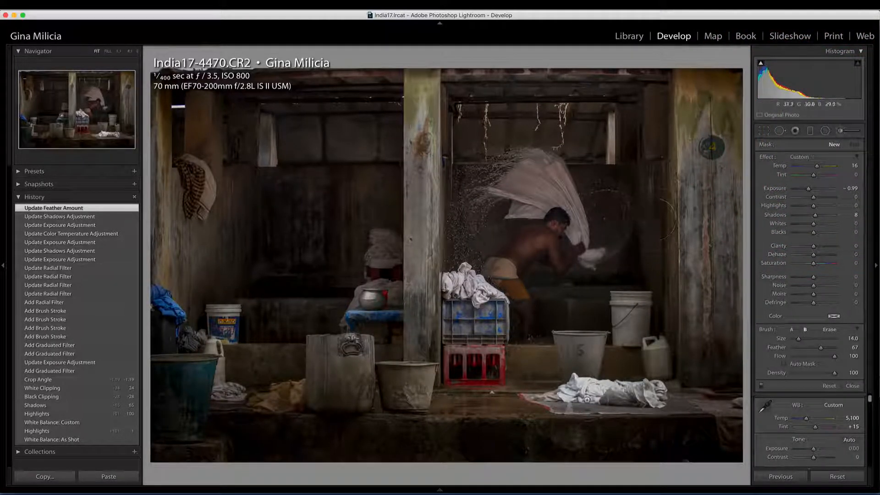
pyautogui.moveTo(494, 404); pyautogui.dragTo(496, 404)
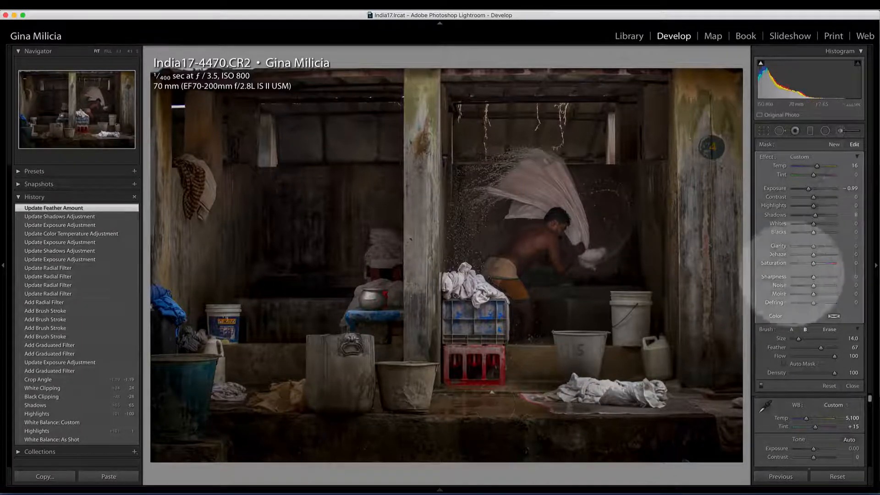
pyautogui.moveTo(808, 189); pyautogui.dragTo(812, 189)
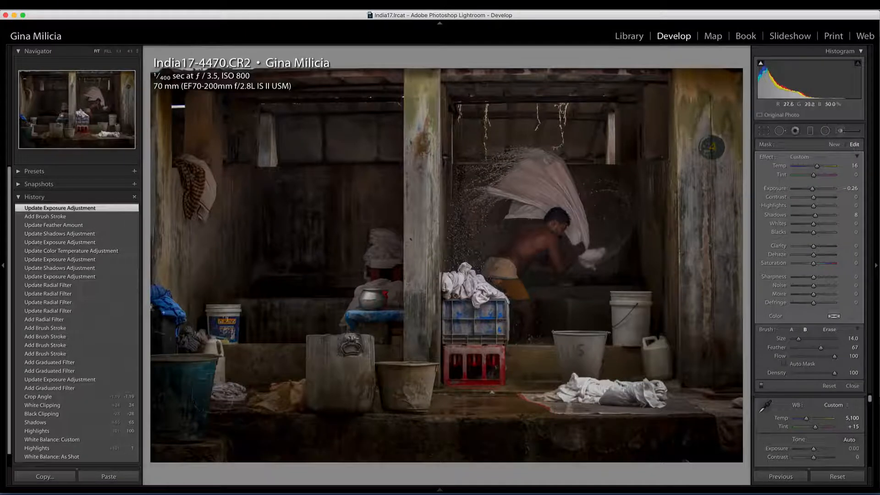
# Brush the same darkening over the photo's left edge, upper-left beam, central pillar and upper-right corner.
pyautogui.moveTo(164, 312)
pyautogui.mouseDown()
pyautogui.moveTo(174, 80)
pyautogui.moveTo(169, 230)
pyautogui.mouseUp()
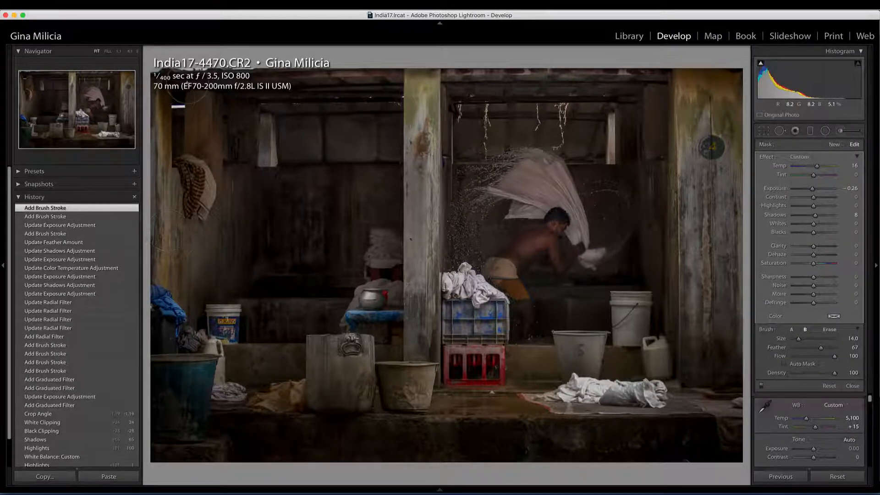
pyautogui.moveTo(186, 85)
pyautogui.mouseDown()
pyautogui.moveTo(211, 105)
pyautogui.moveTo(247, 102)
pyautogui.mouseUp()
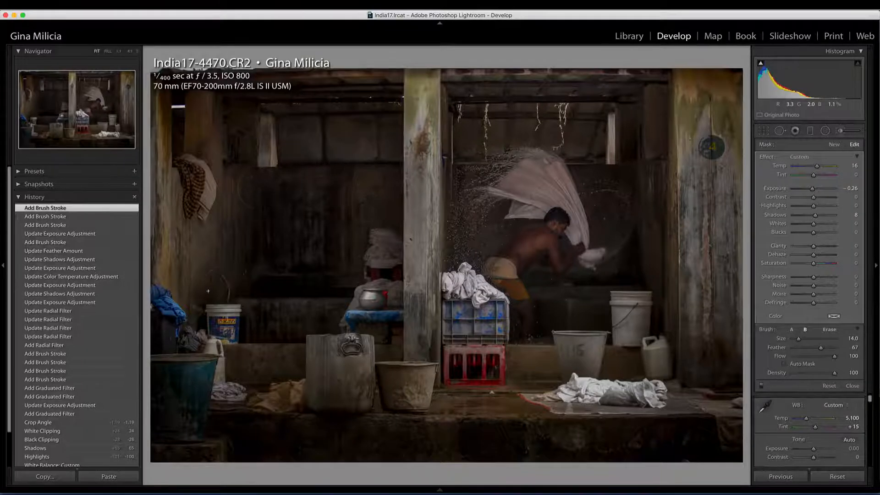
pyautogui.moveTo(411, 219); pyautogui.dragTo(447, 197)
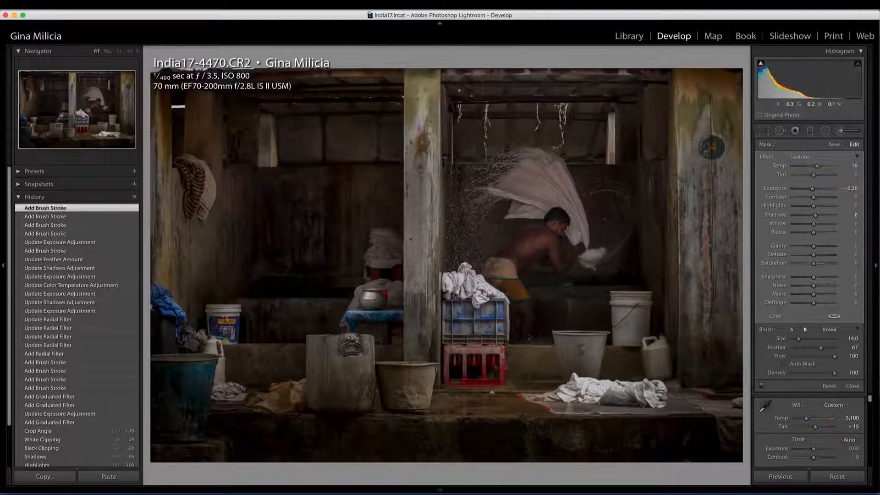
pyautogui.moveTo(736, 80); pyautogui.dragTo(738, 82)
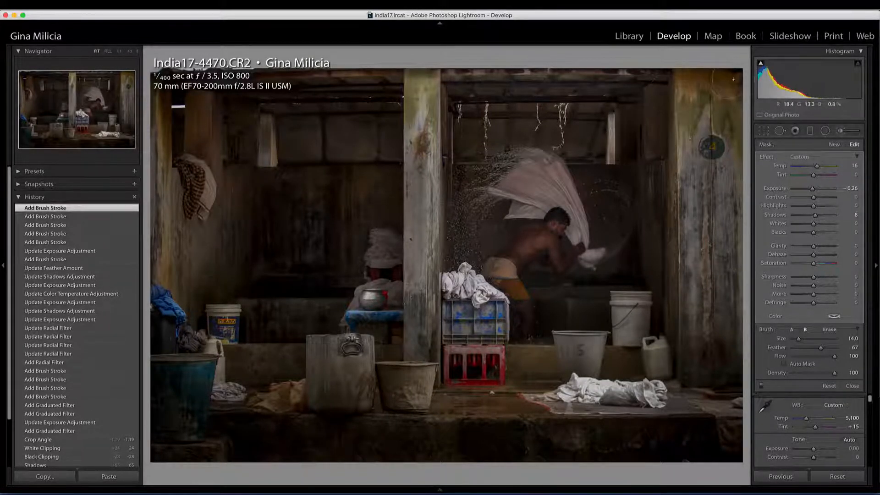
# Finish the brush adjustments and set the photo's Clarity to +47, Vibrance to −18 and Saturation to −29.
pyautogui.click(840, 130)
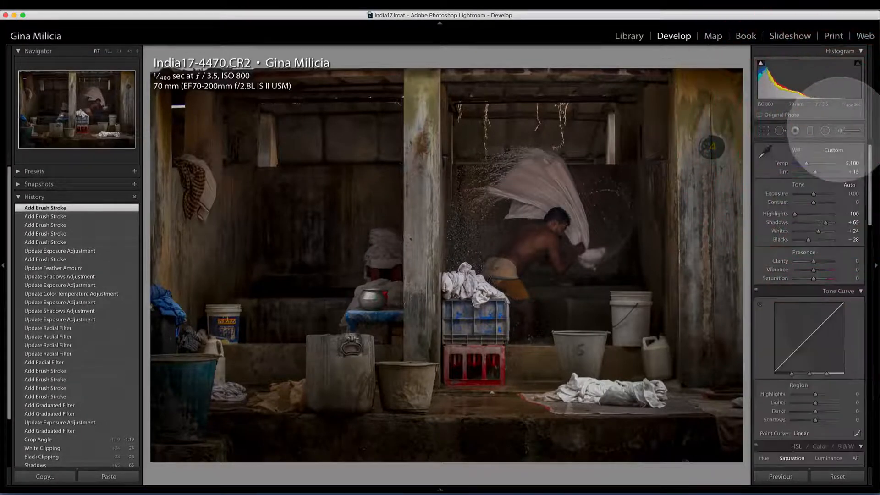
pyautogui.moveTo(813, 262)
pyautogui.mouseDown()
pyautogui.moveTo(827, 261)
pyautogui.moveTo(807, 278)
pyautogui.mouseUp()
pyautogui.click(809, 269)
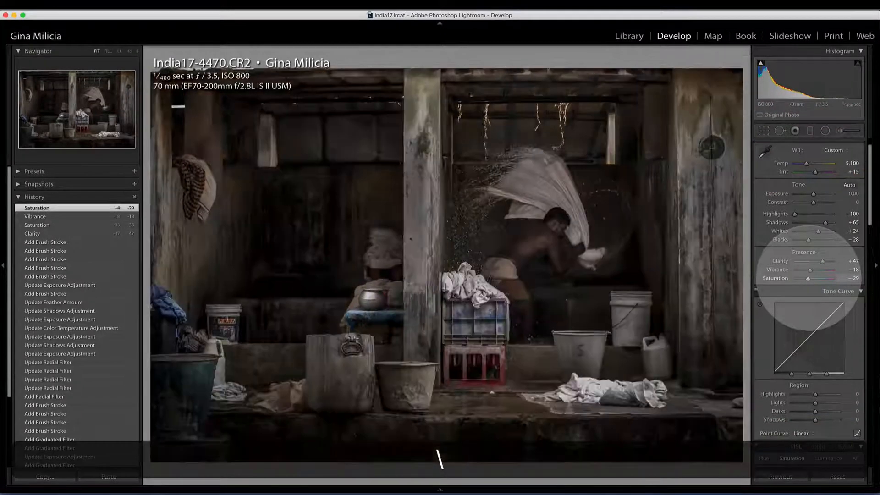
# Split-tone the highlights with a warm tint of Hue 33 and Saturation 32.
pyautogui.scroll(-5, 836, 296)
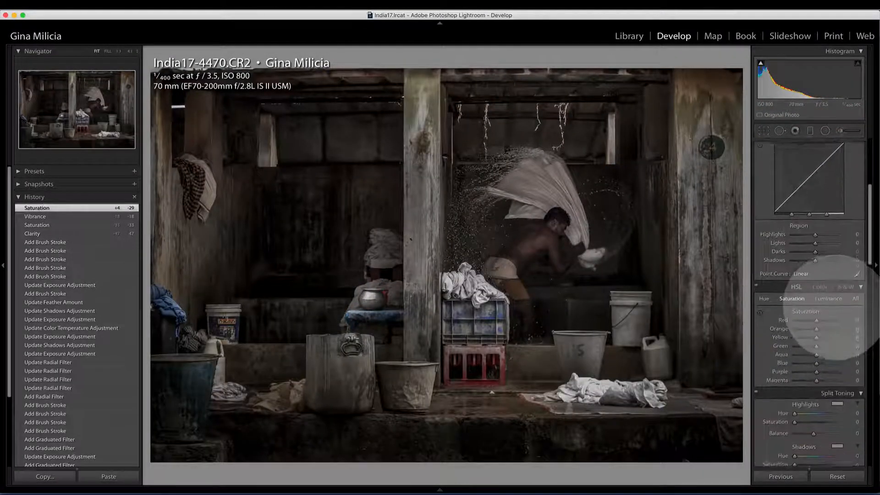
pyautogui.scroll(-3, 838, 298)
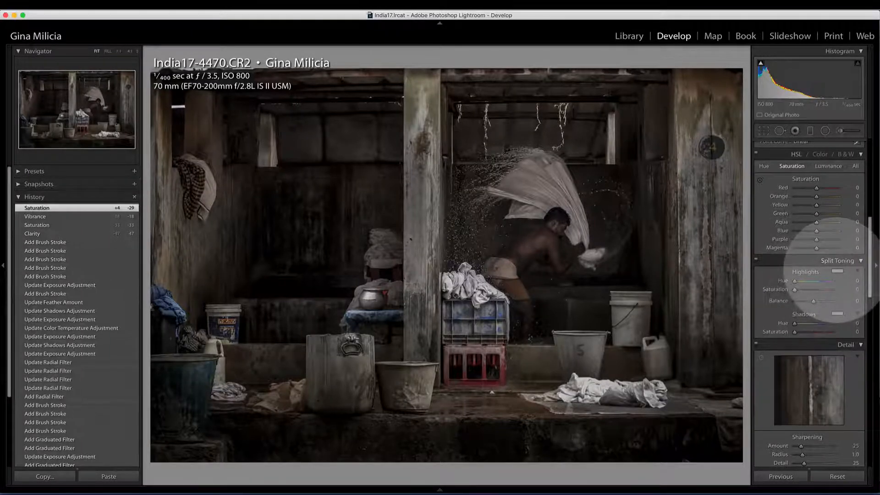
pyautogui.click(837, 271)
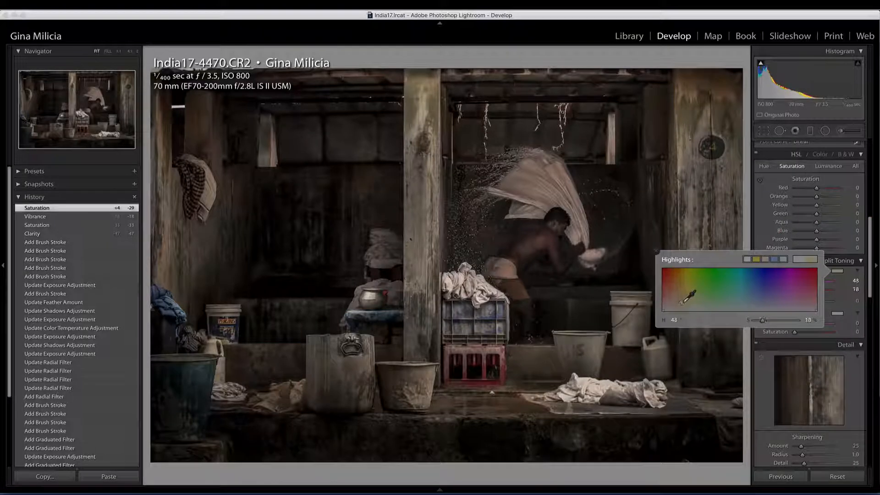
pyautogui.moveTo(681, 302); pyautogui.dragTo(674, 298)
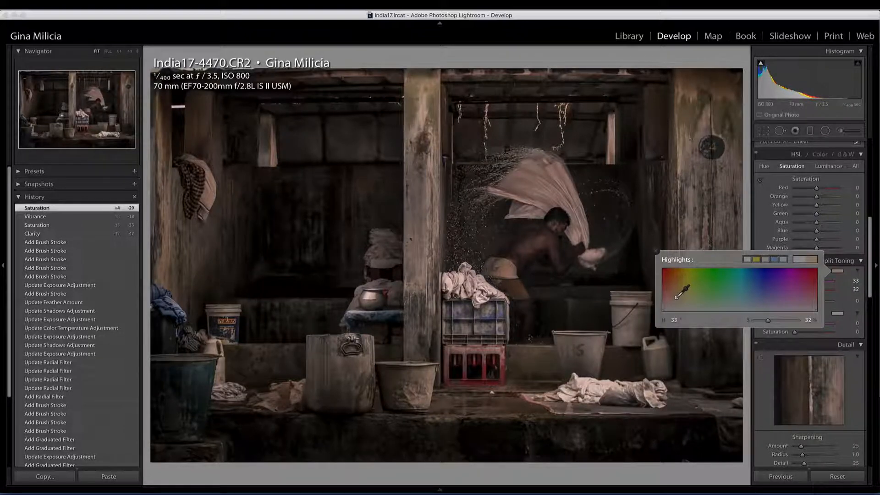
# Split-tone the shadows with Hue 181 and Saturation 4, set the Balance to +32, and compare the result with the original.
pyautogui.click(837, 313)
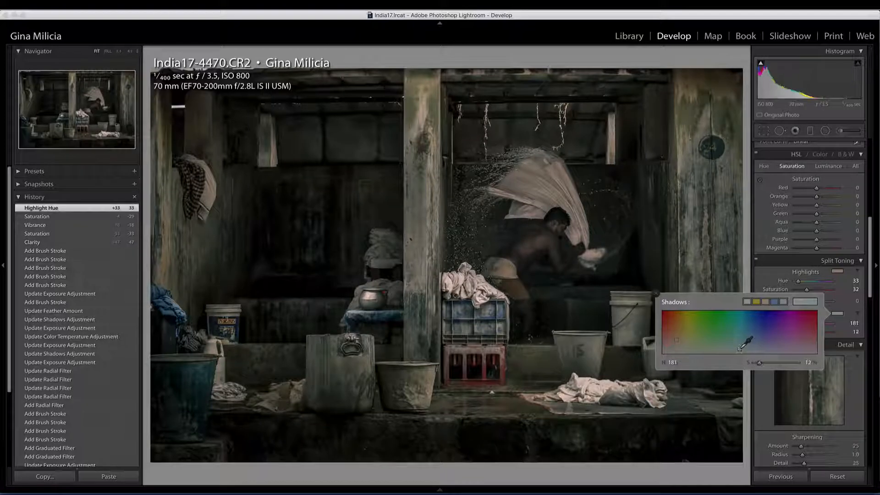
pyautogui.click(844, 298)
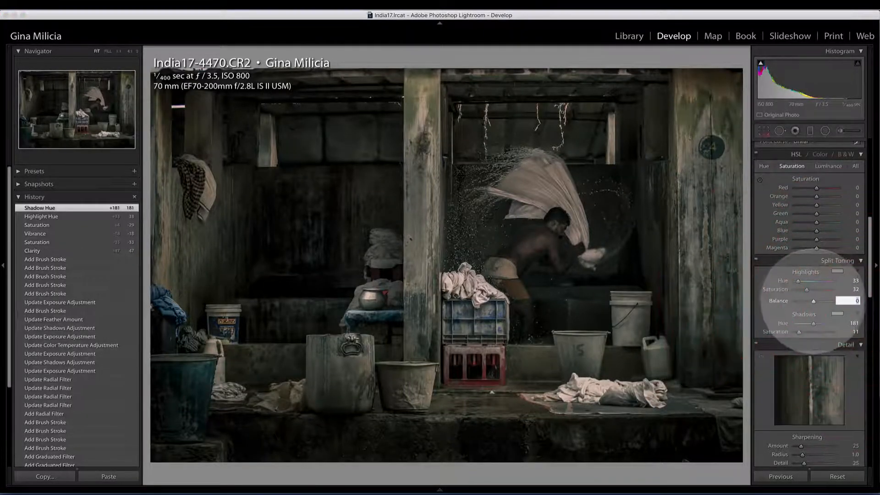
pyautogui.click(813, 301)
pyautogui.moveTo(813, 301); pyautogui.dragTo(819, 301)
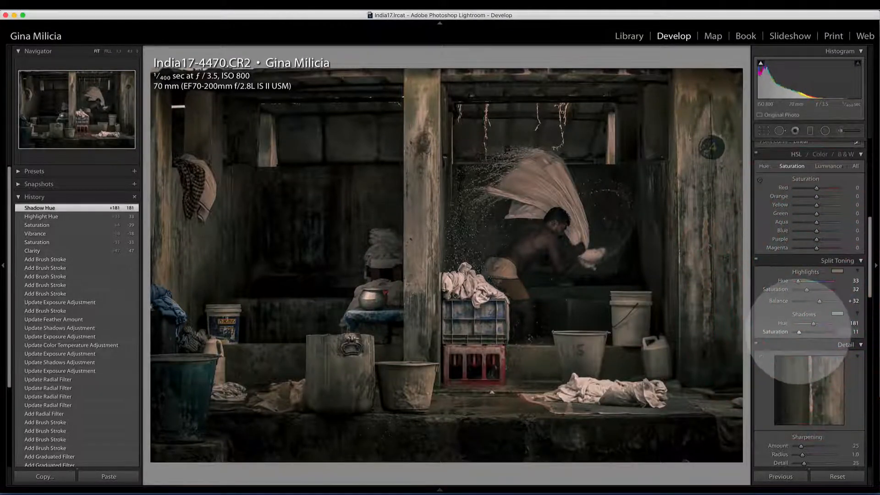
pyautogui.moveTo(799, 332); pyautogui.dragTo(796, 332)
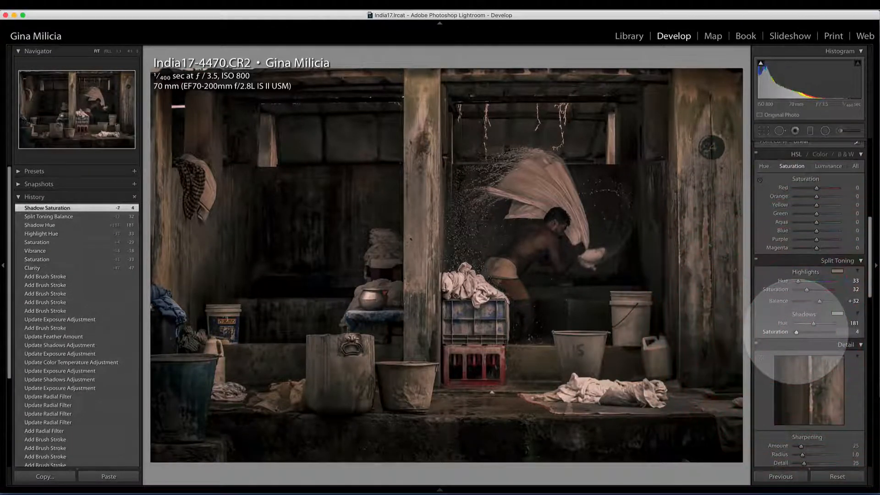
pyautogui.press('\\')
pyautogui.press('\\')
# Sharpen the photo with Masking at 69 and Amount at 75.
pyautogui.scroll(-10, 801, 330)
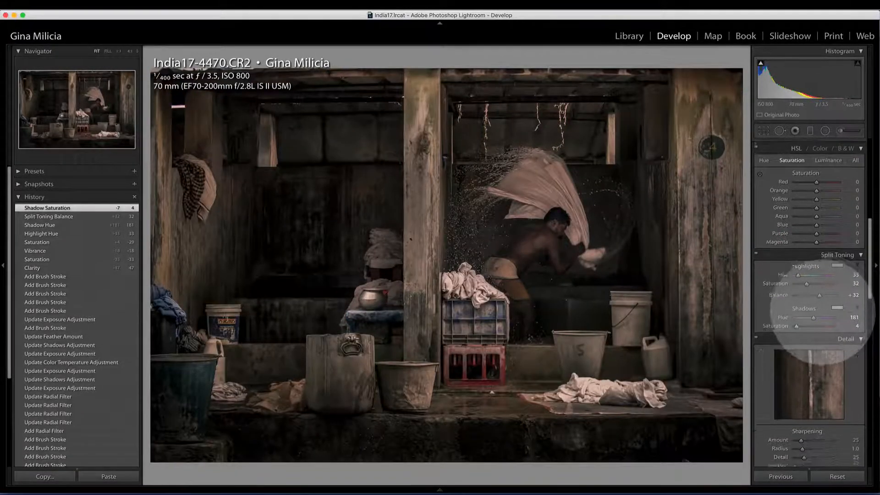
pyautogui.scroll(2, 820, 310)
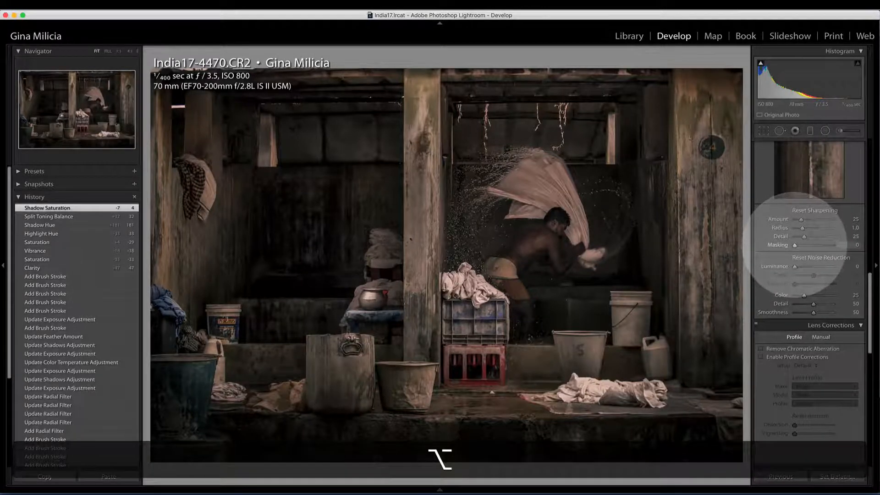
pyautogui.moveTo(794, 245); pyautogui.dragTo(814, 220)
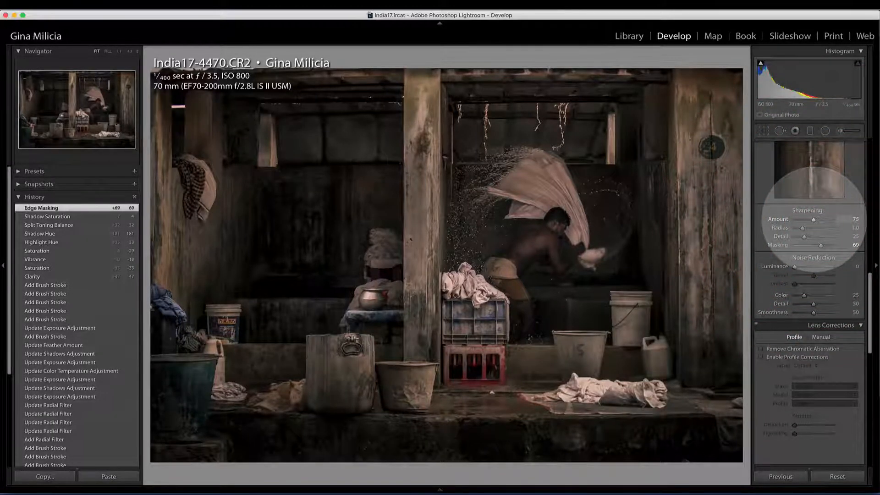
# Switch repeatedly between the before and after views to compare the finished edit with the original photo.
pyautogui.press('\\')
pyautogui.press('\\')
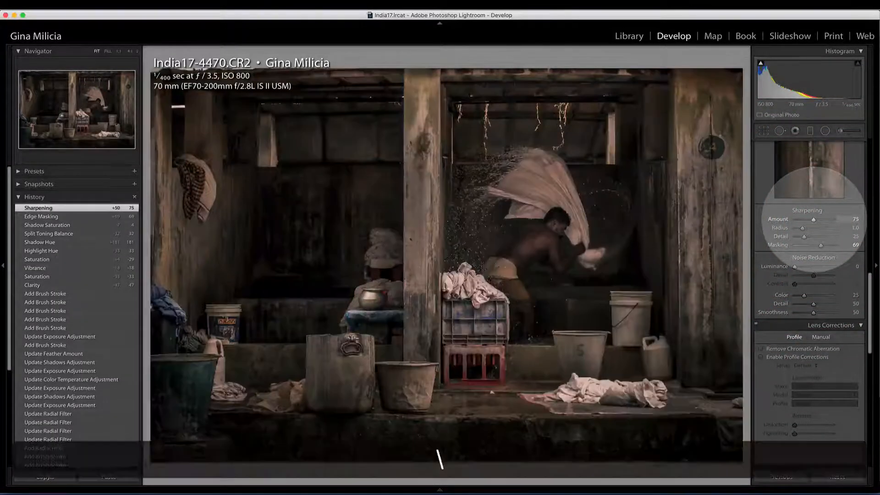
pyautogui.press('\\')
pyautogui.press('\\')
pyautogui.press('\\')
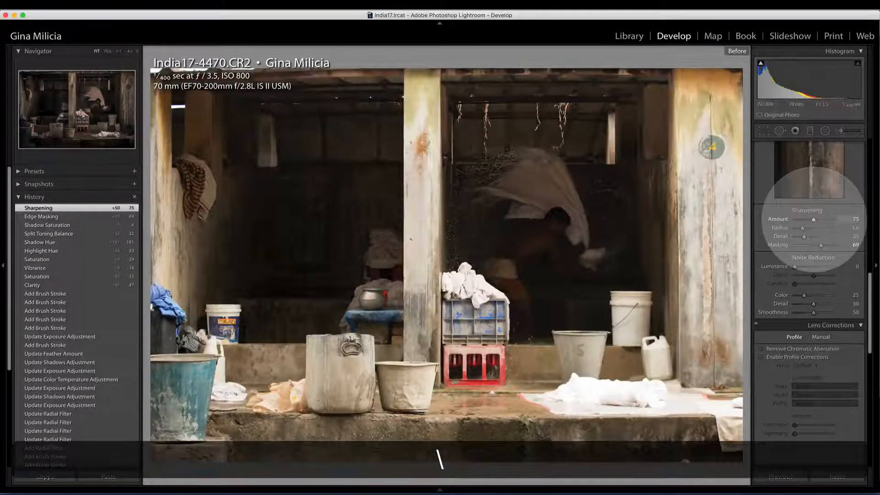
pyautogui.press('\\')
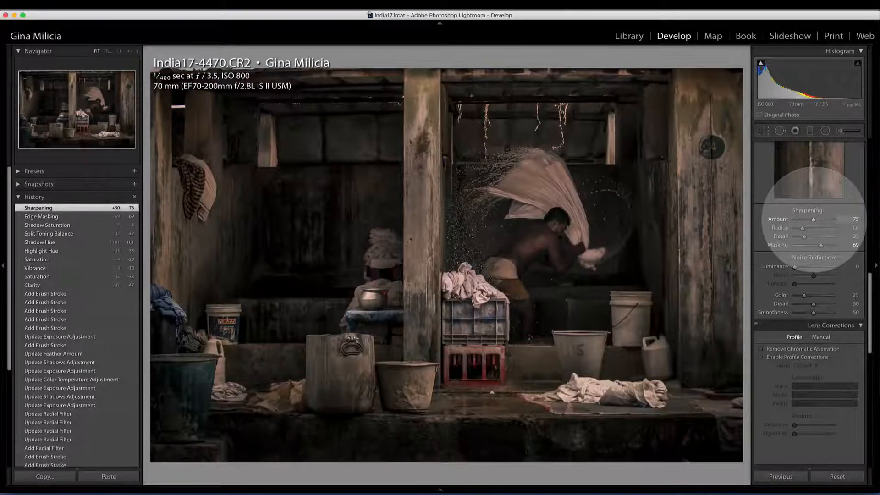
pyautogui.scroll(2, 809, 275)
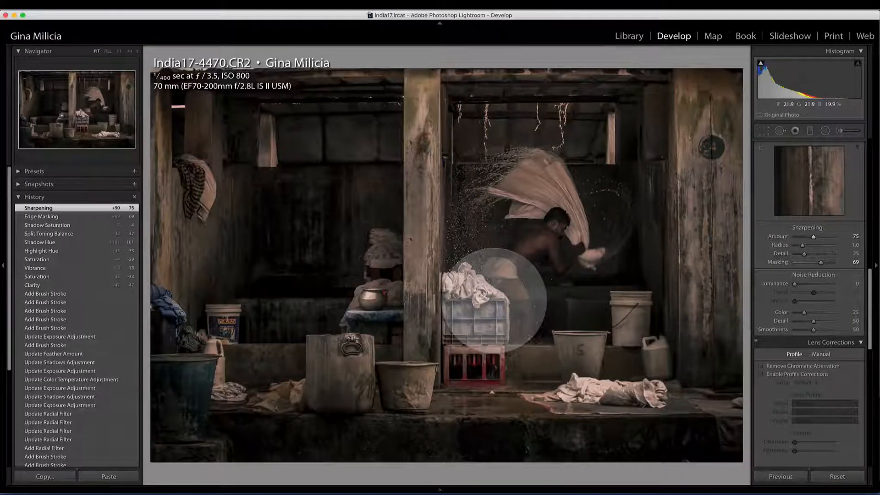
pyautogui.press('\\')
pyautogui.press('\\')
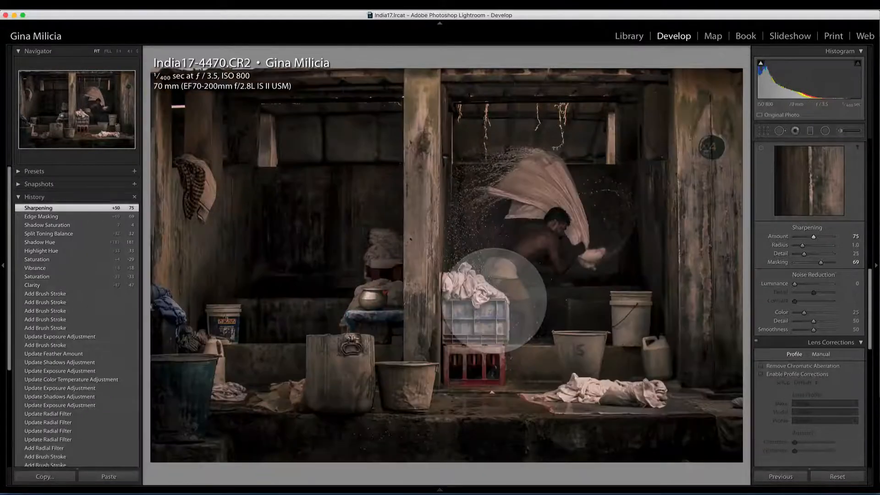
pyautogui.press('alt')
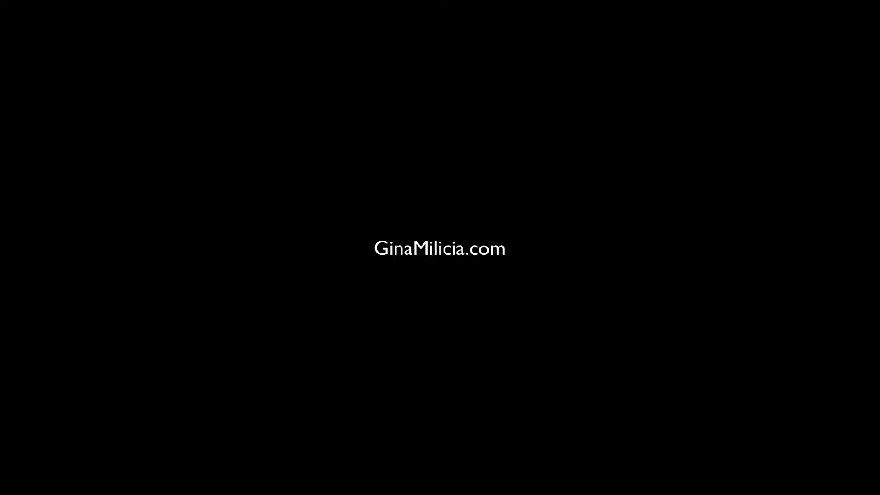